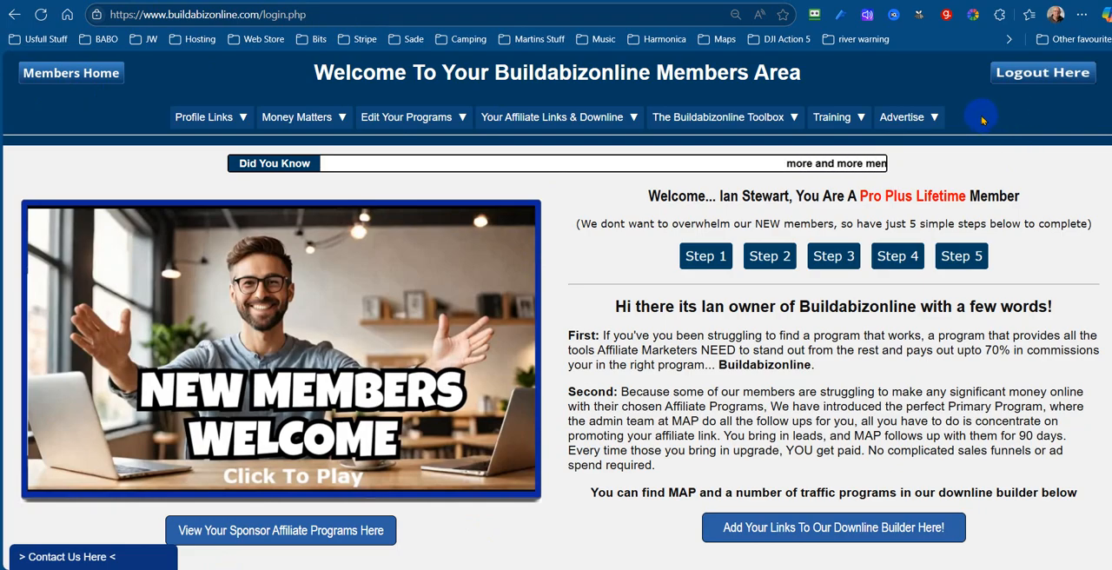
# Open the Simple Splash & Capture Page Builder from the Buildabizonline Toolbox's tool selection
pyautogui.click(724, 120)
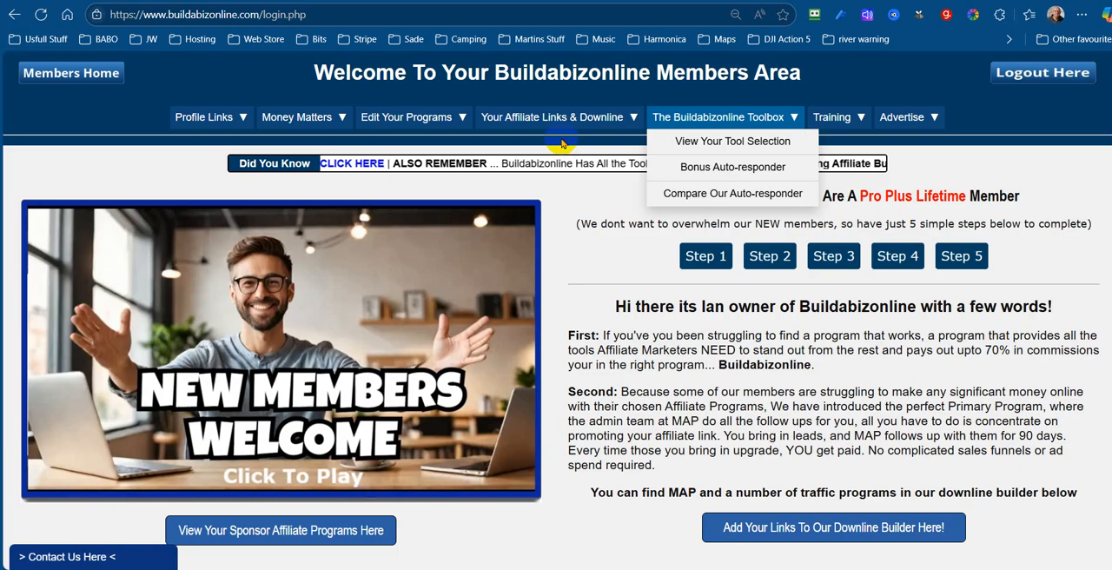
pyautogui.click(721, 142)
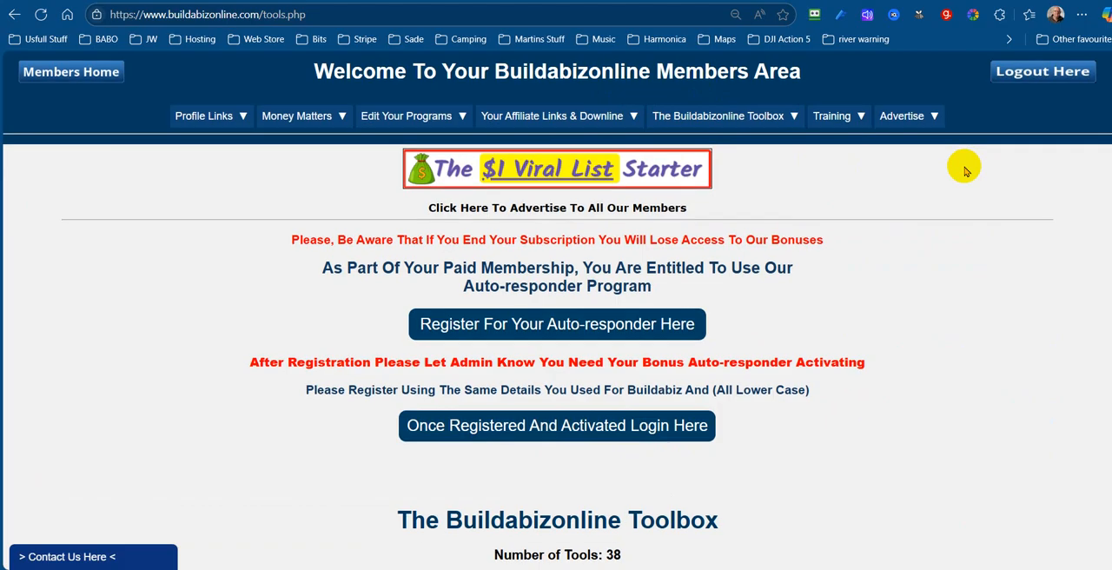
pyautogui.scroll(-7, 963, 169)
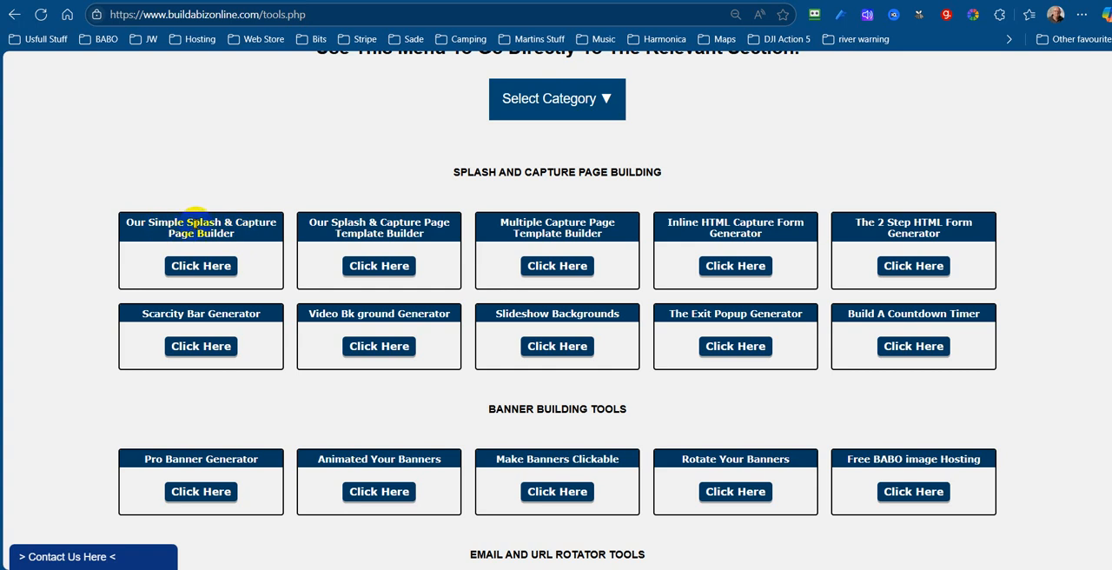
pyautogui.click(187, 264)
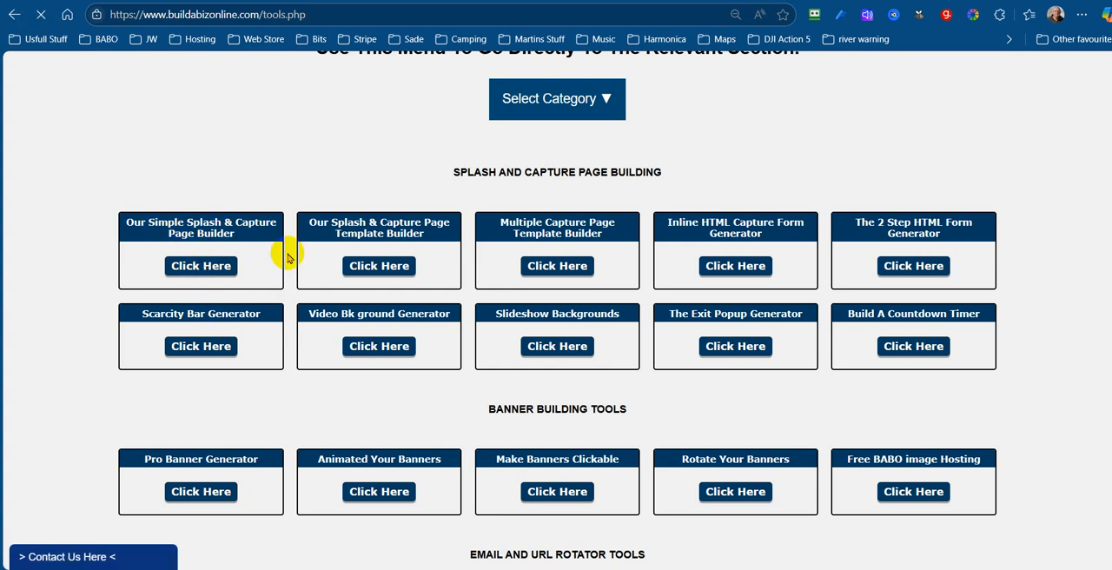
# Create a new splash page with the reference name "Test Splash Page"
pyautogui.scroll(-8, 911, 198)
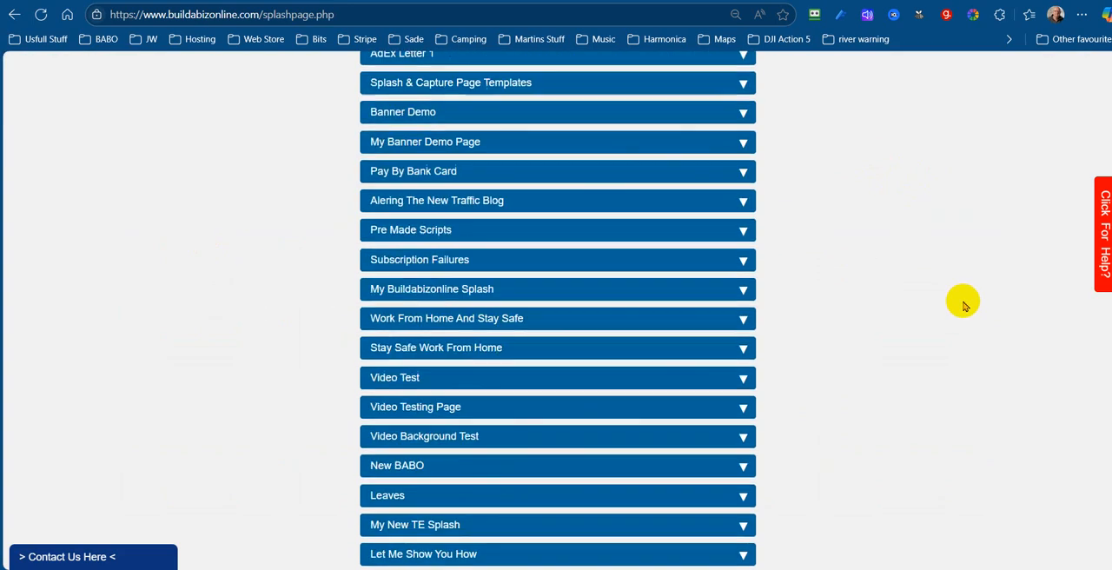
pyautogui.scroll(-10, 964, 305)
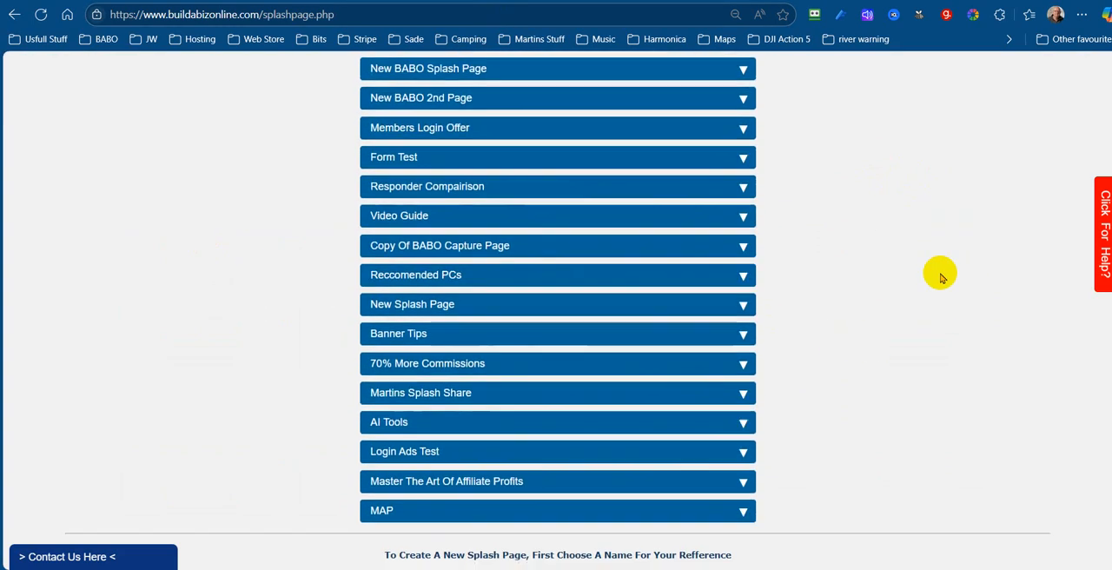
pyautogui.scroll(-2, 937, 278)
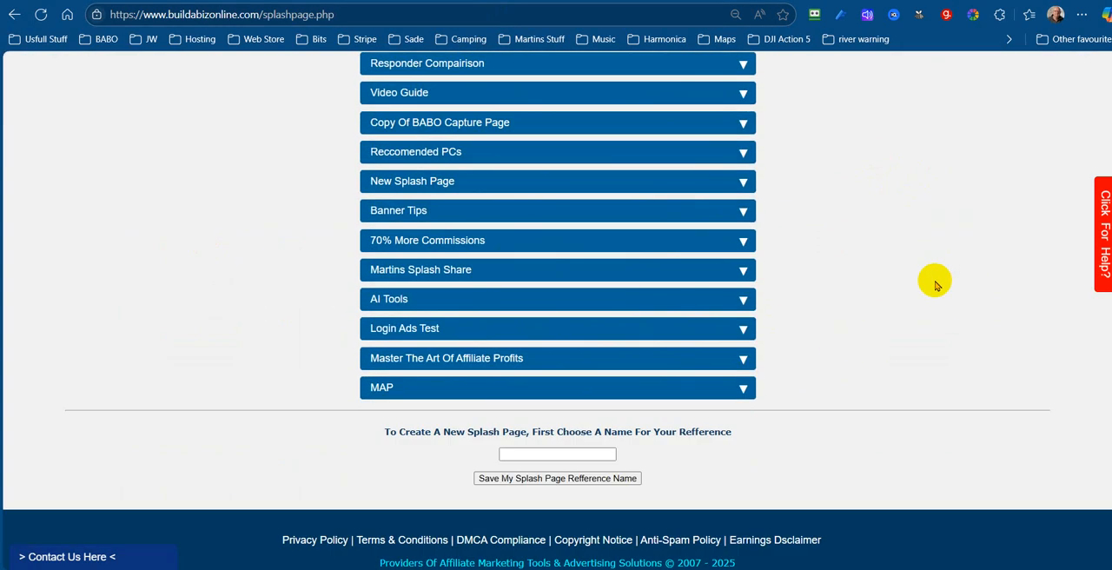
pyautogui.click(507, 450)
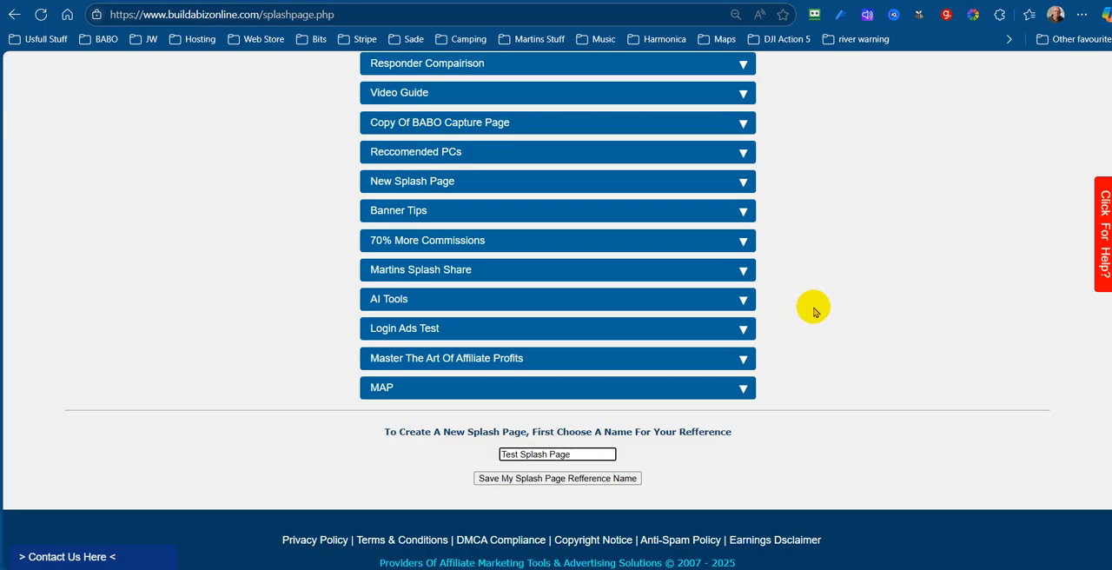
pyautogui.click(541, 480)
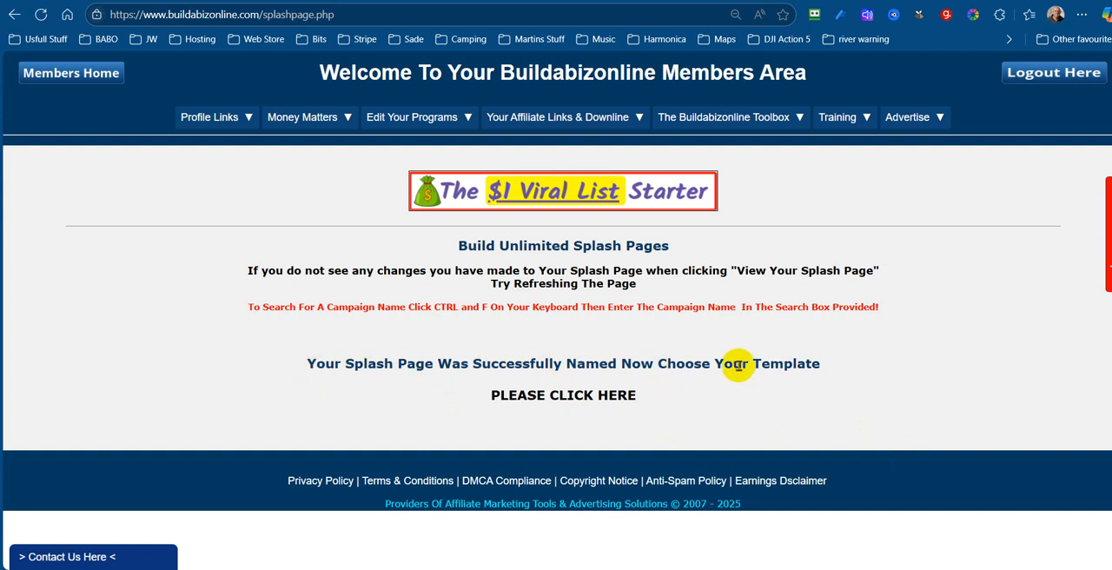
# Apply the "Round Corners - Brandable" template to the newly named splash page
pyautogui.click(558, 396)
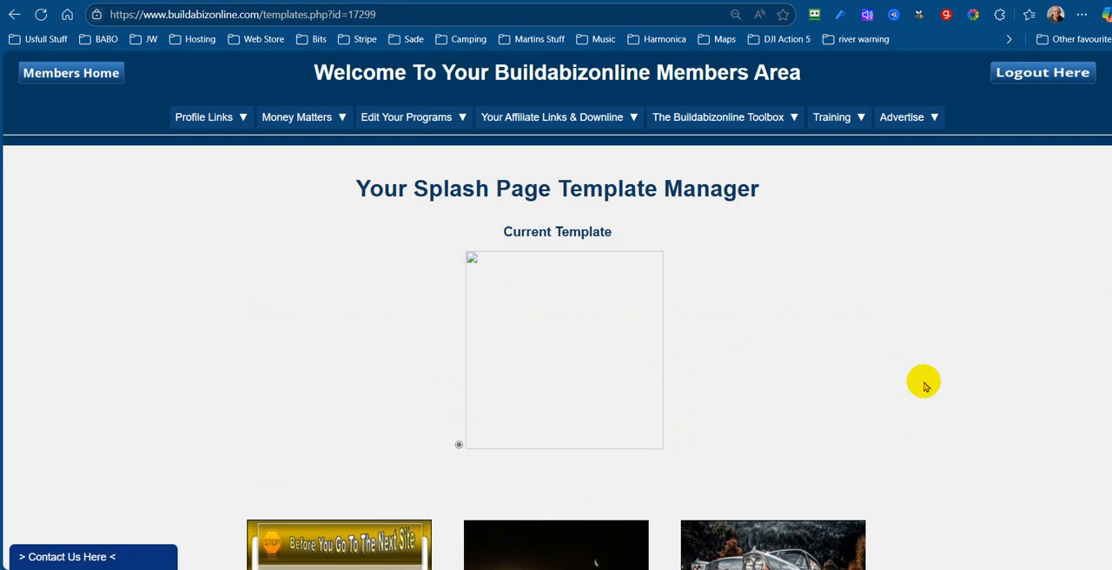
pyautogui.scroll(-6, 947, 369)
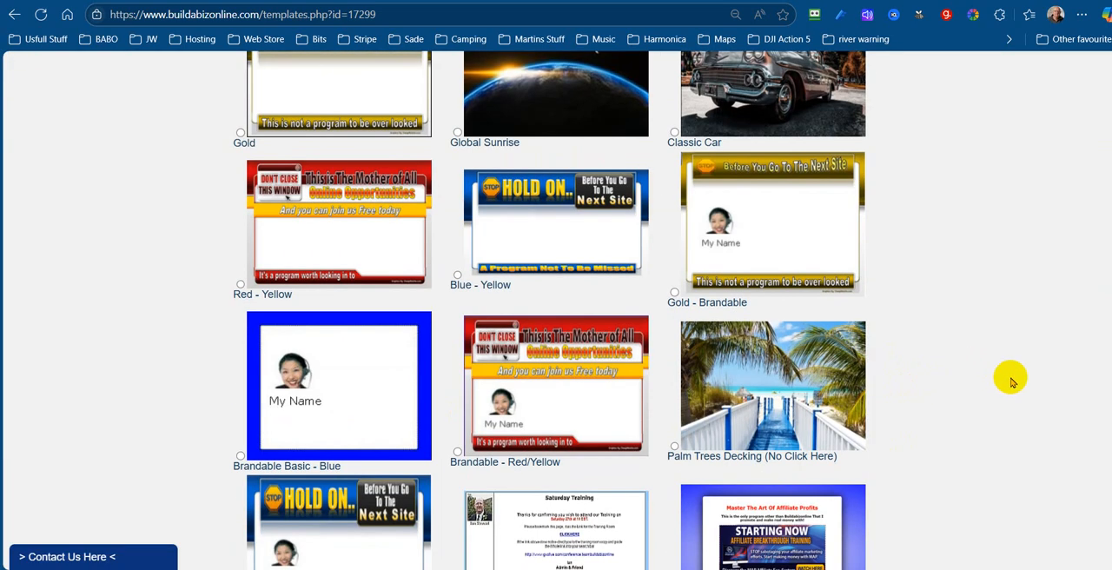
pyautogui.scroll(-4, 1008, 380)
pyautogui.scroll(2, 1019, 380)
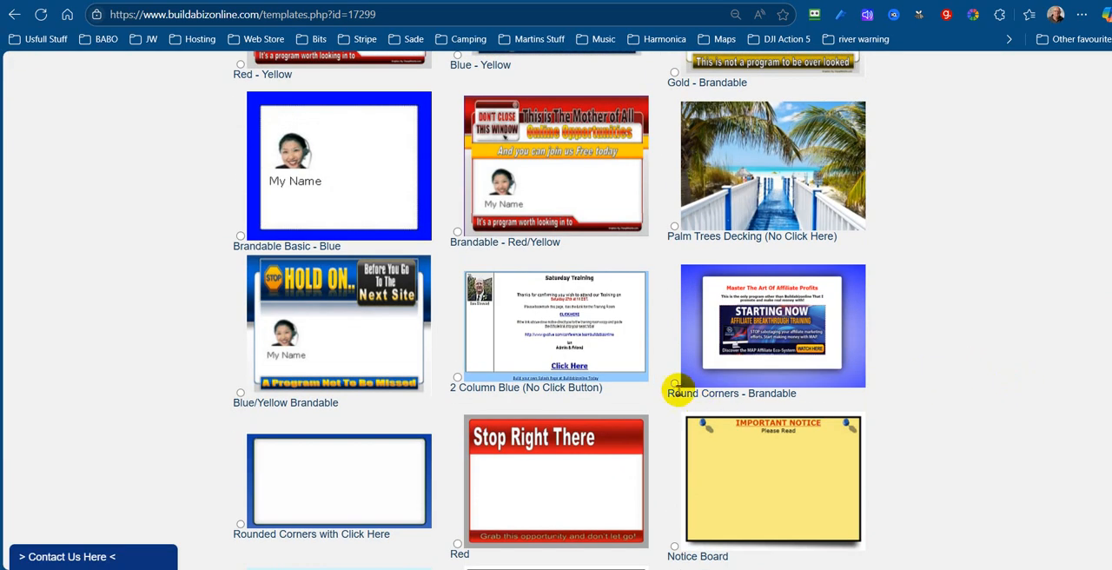
pyautogui.scroll(-5, 952, 386)
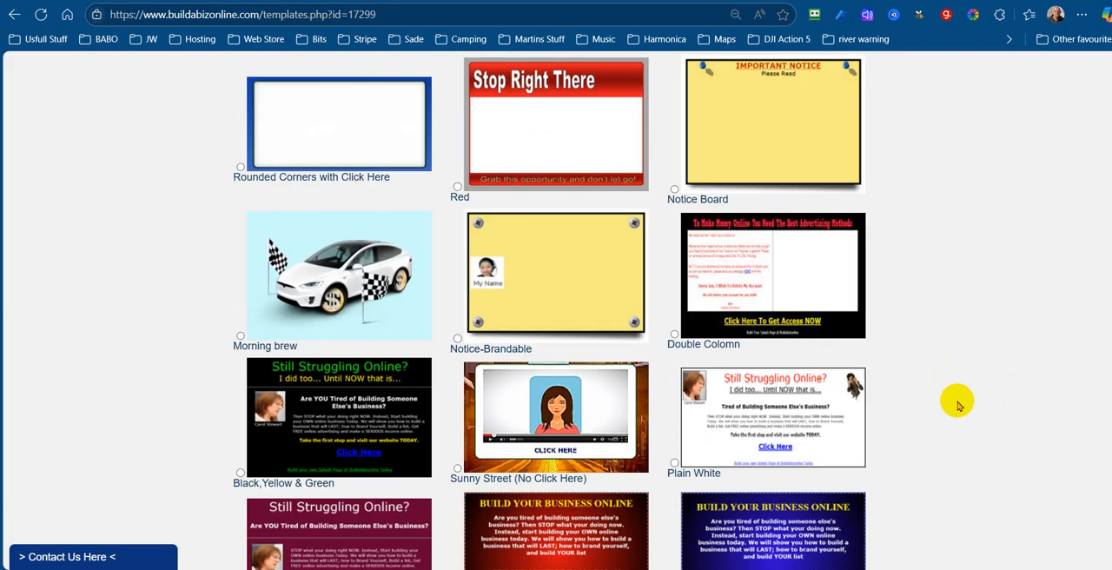
pyautogui.scroll(-20, 959, 406)
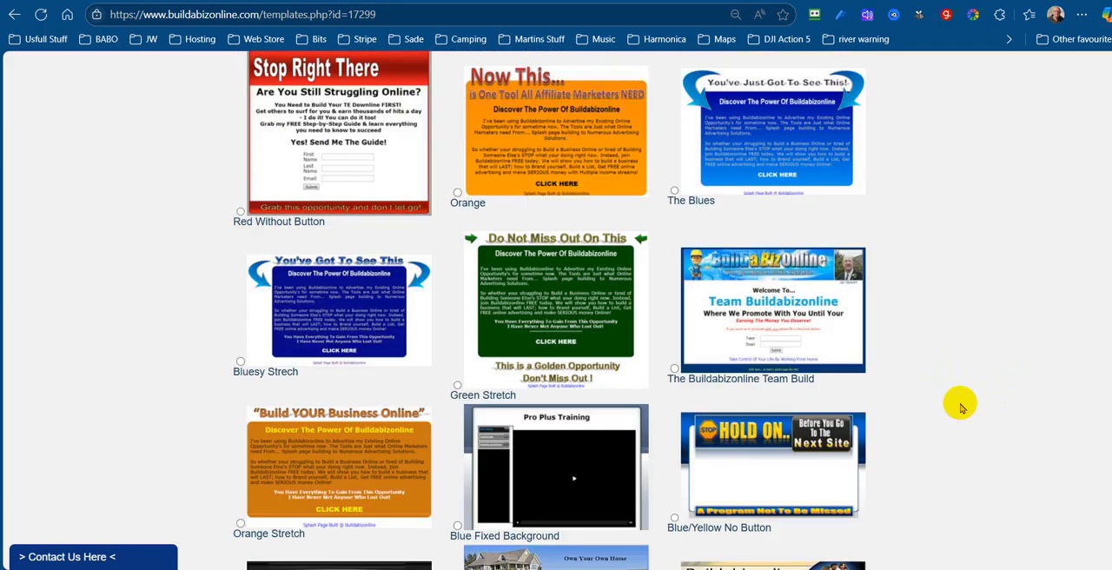
pyautogui.scroll(-20, 962, 407)
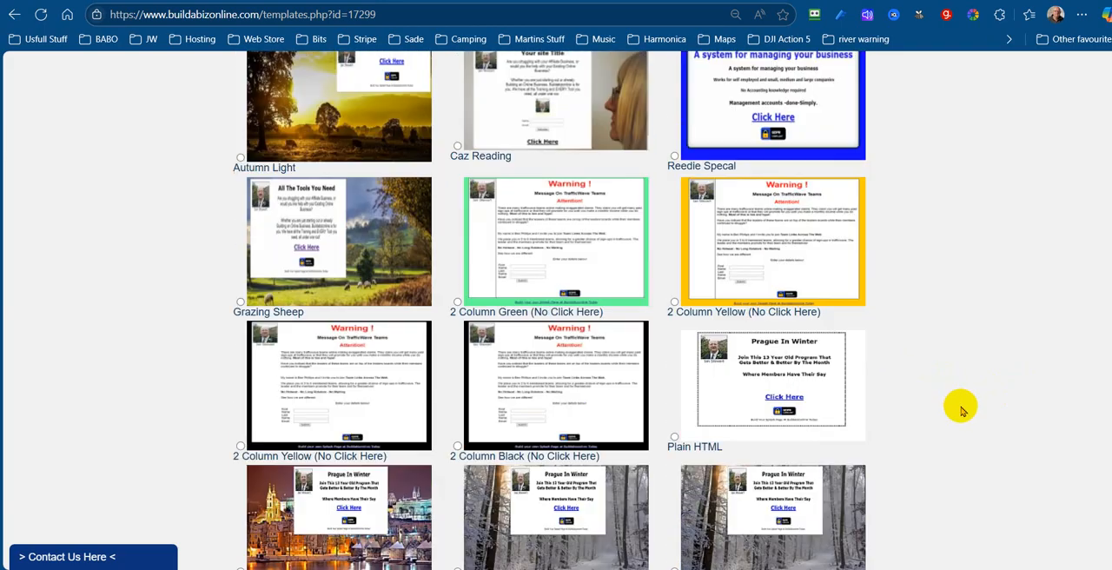
pyautogui.scroll(-20, 962, 409)
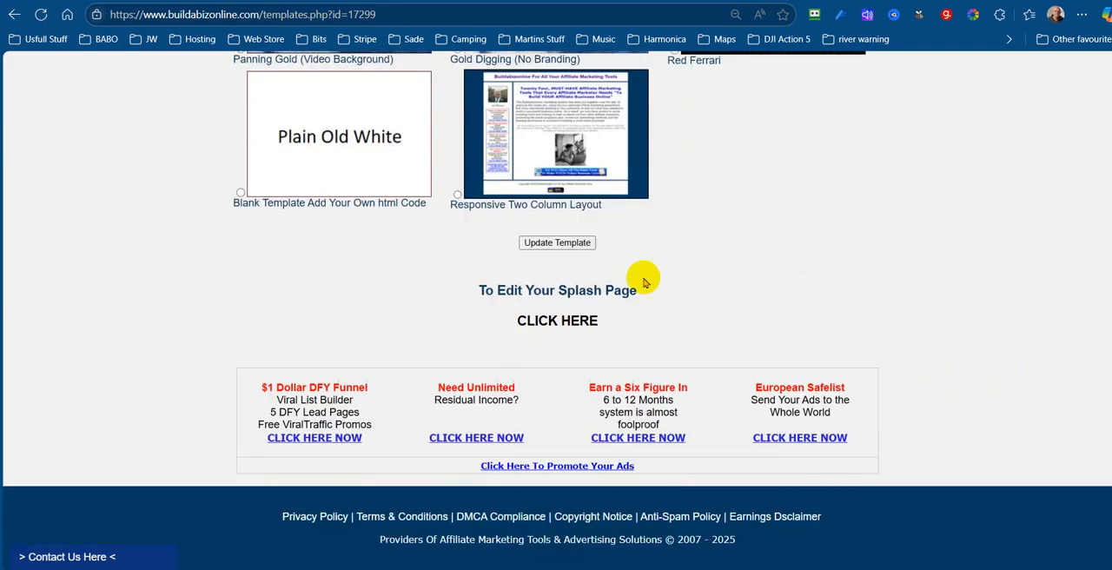
pyautogui.click(545, 246)
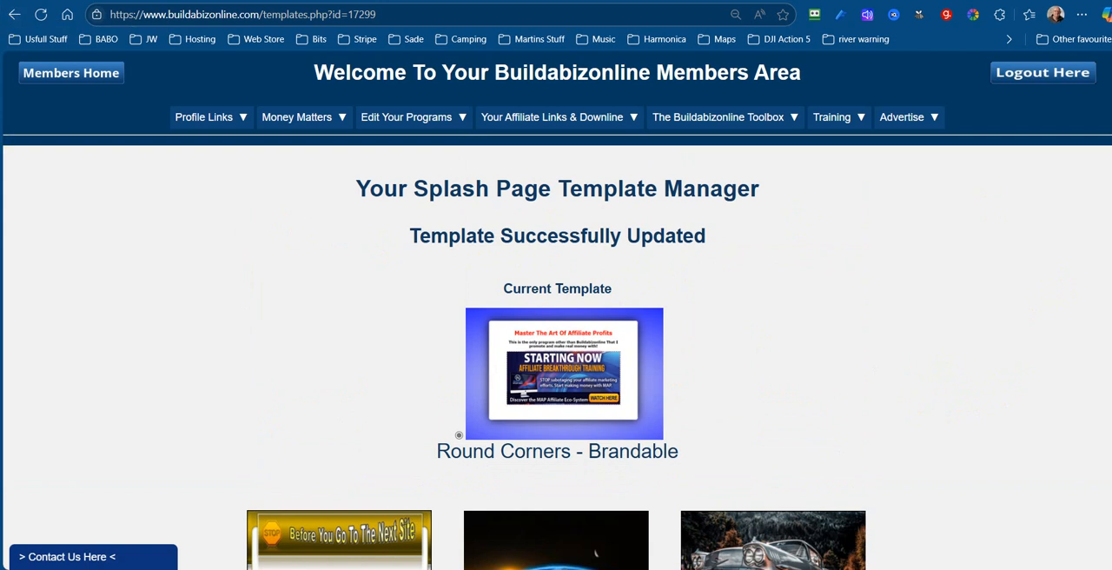
# Open the splash page's settings for editing from the template manager
pyautogui.scroll(-20, 556, 348)
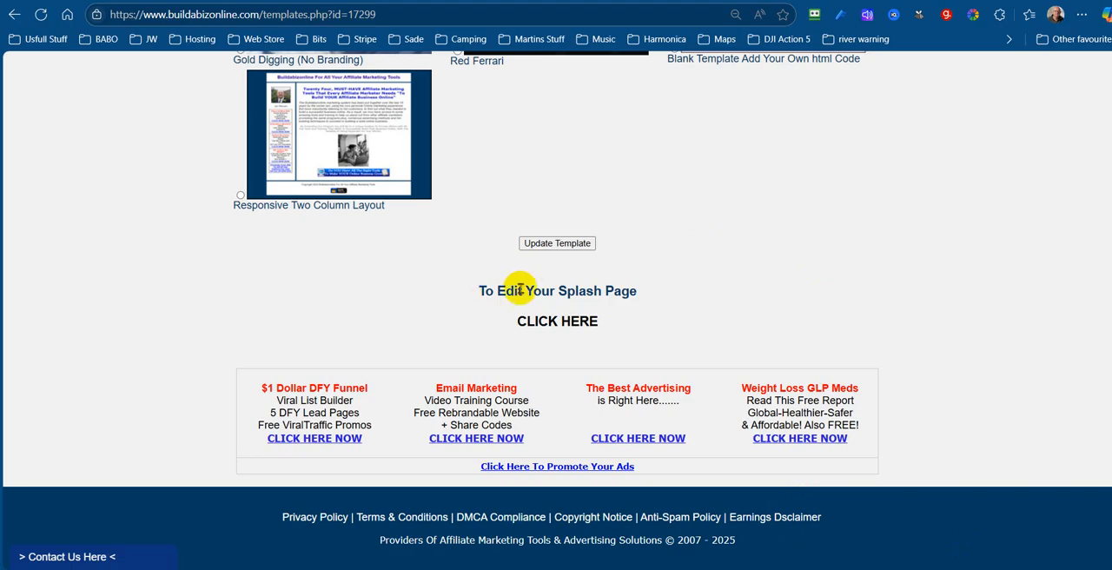
pyautogui.click(579, 329)
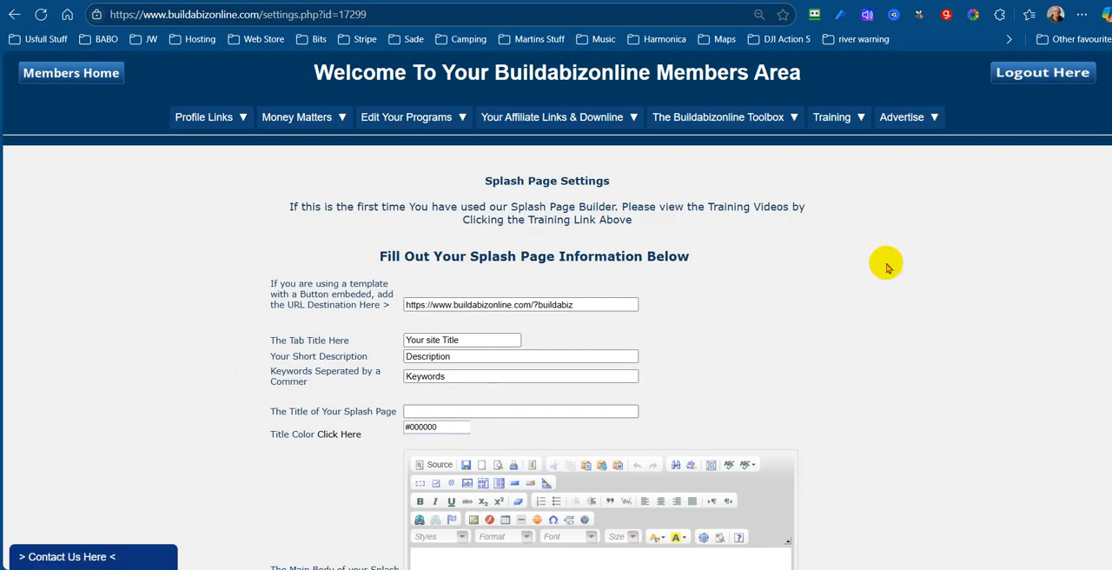
pyautogui.scroll(-2, 968, 276)
pyautogui.scroll(-2, 971, 274)
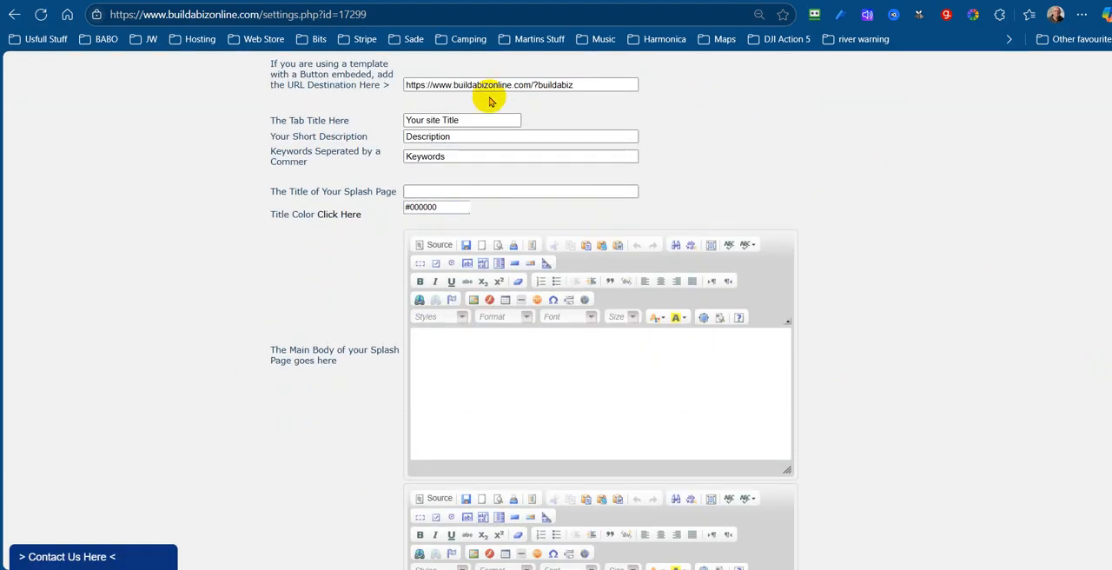
# Preview the splash page in a new window, and close the preview to return to its settings
pyautogui.moveTo(460, 120); pyautogui.dragTo(389, 120)
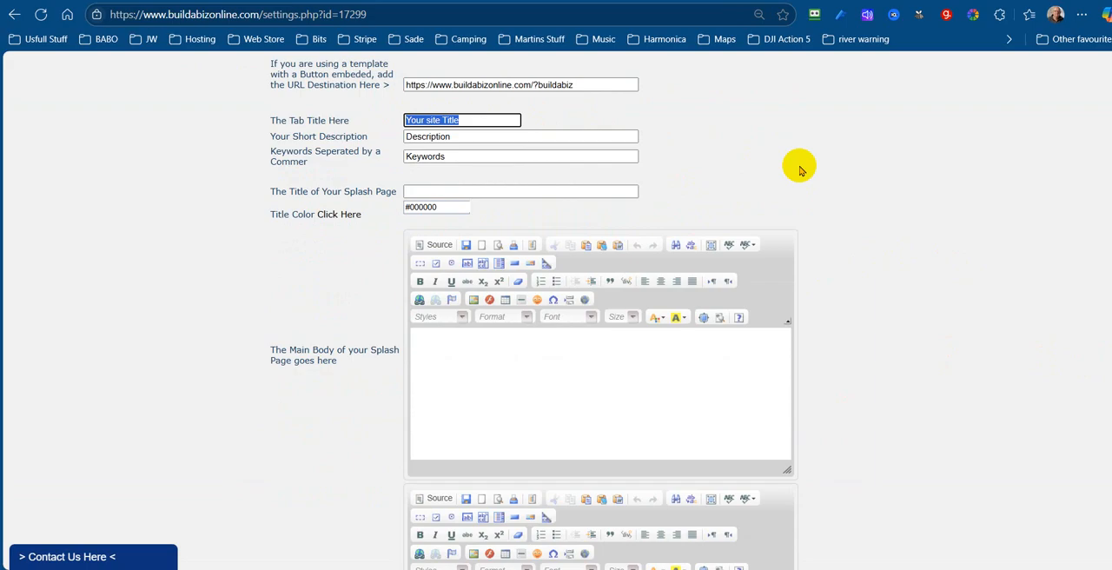
pyautogui.scroll(3, 847, 161)
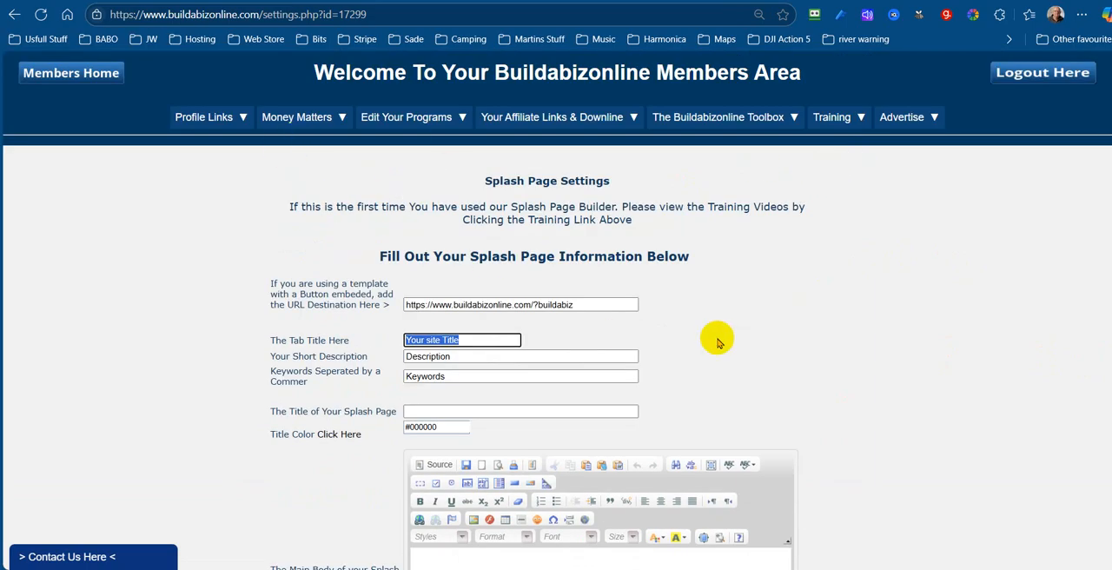
pyautogui.scroll(-1, 826, 291)
pyautogui.scroll(-6, 828, 289)
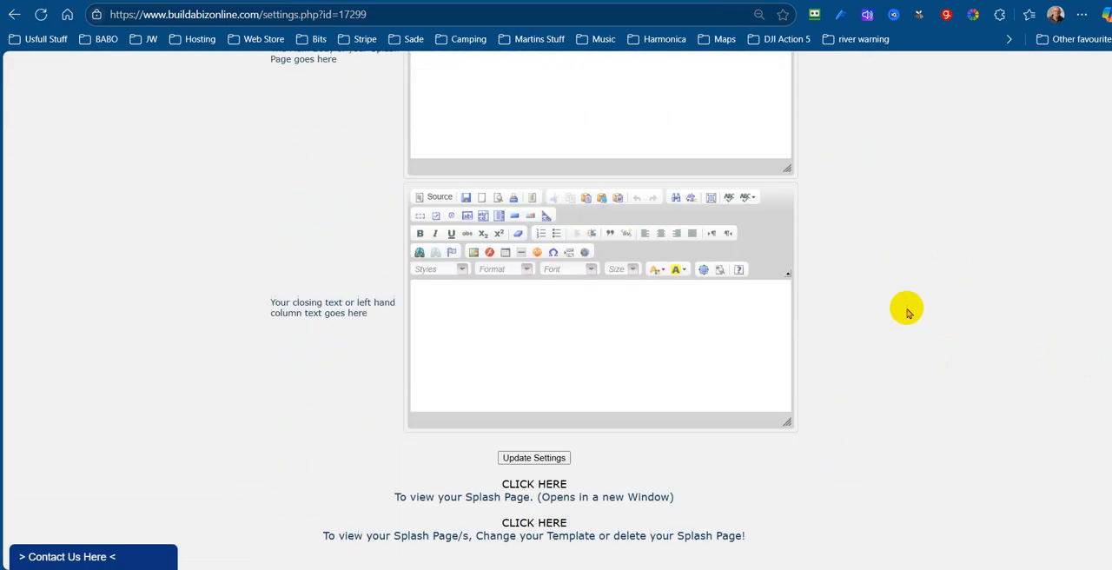
pyautogui.click(521, 490)
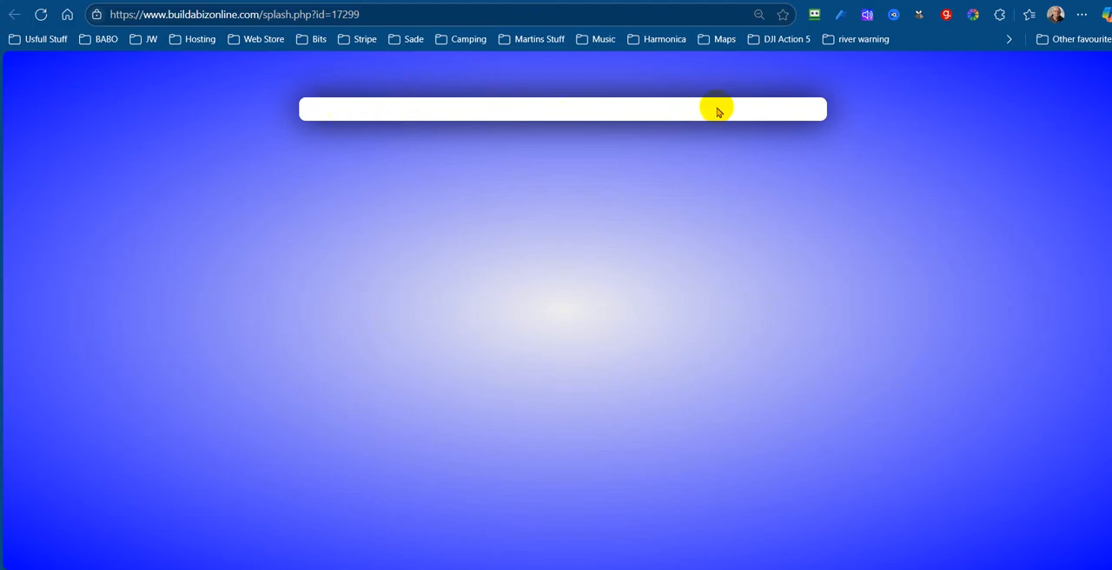
pyautogui.hotkey('ctrl', 'w')
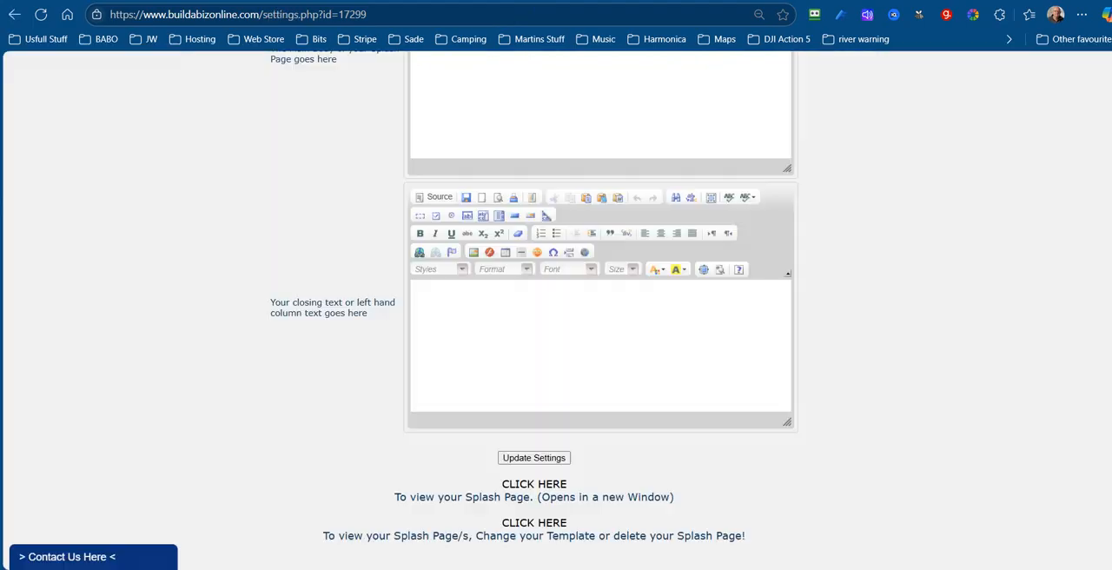
# Replace the splash page's tab title with "Test Page"
pyautogui.scroll(3, 822, 311)
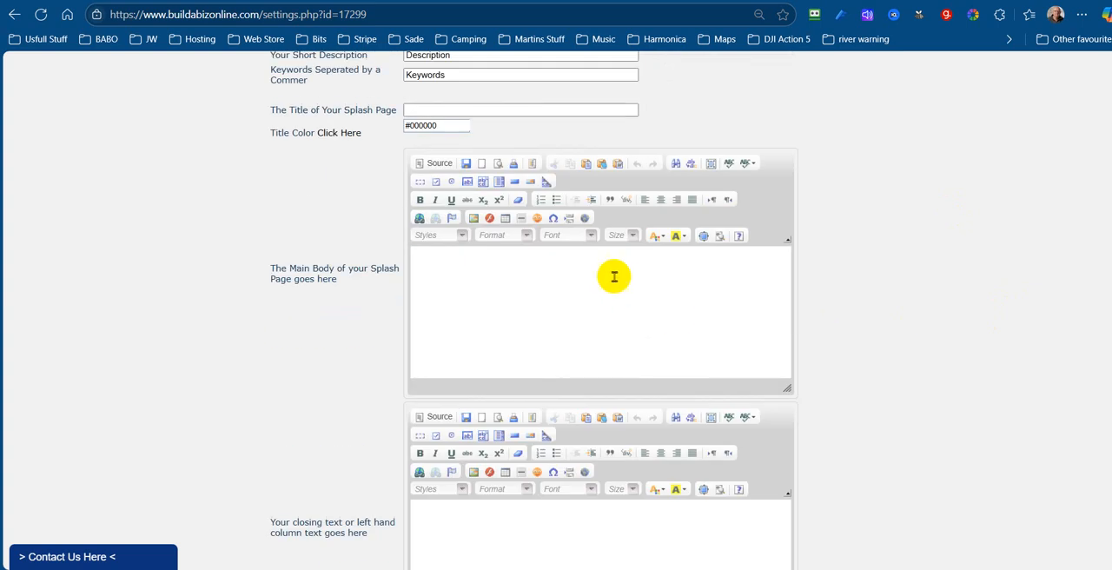
pyautogui.click(587, 256)
pyautogui.scroll(3, 821, 337)
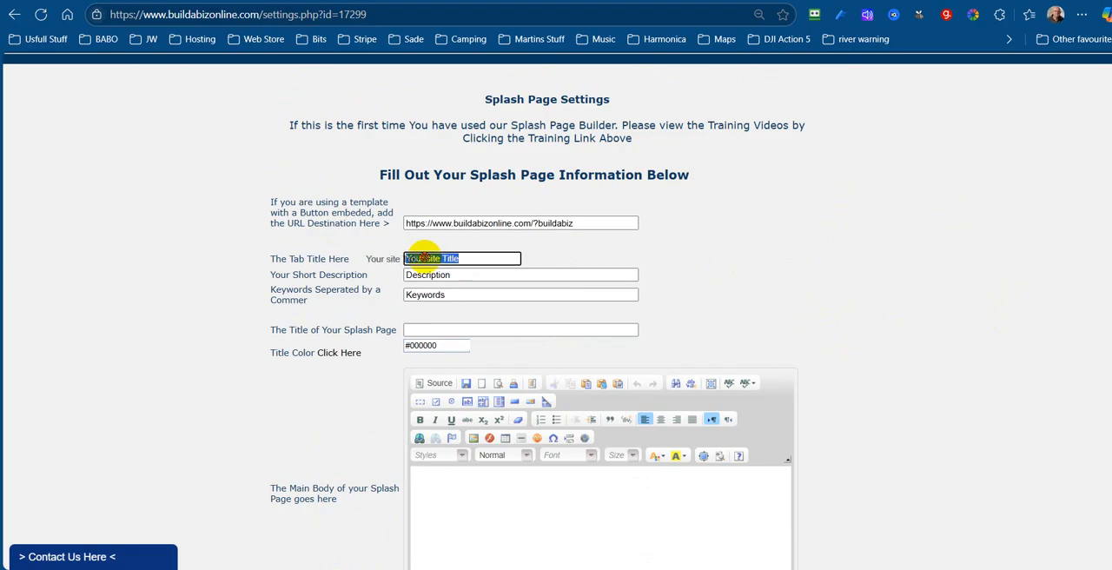
pyautogui.moveTo(401, 258); pyautogui.dragTo(474, 258)
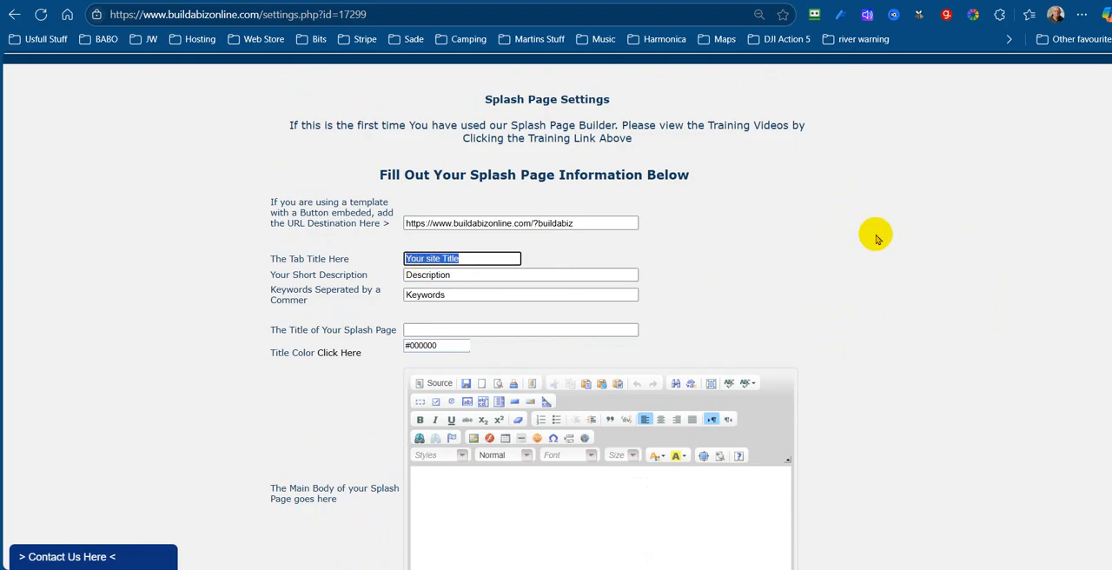
pyautogui.write('Tes')
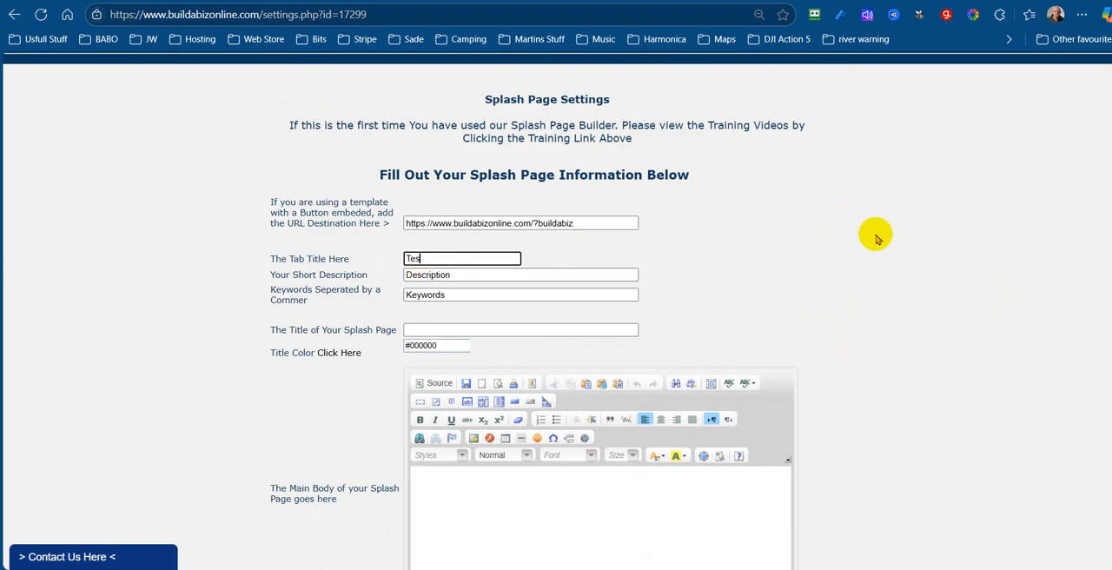
pyautogui.write('t Page')
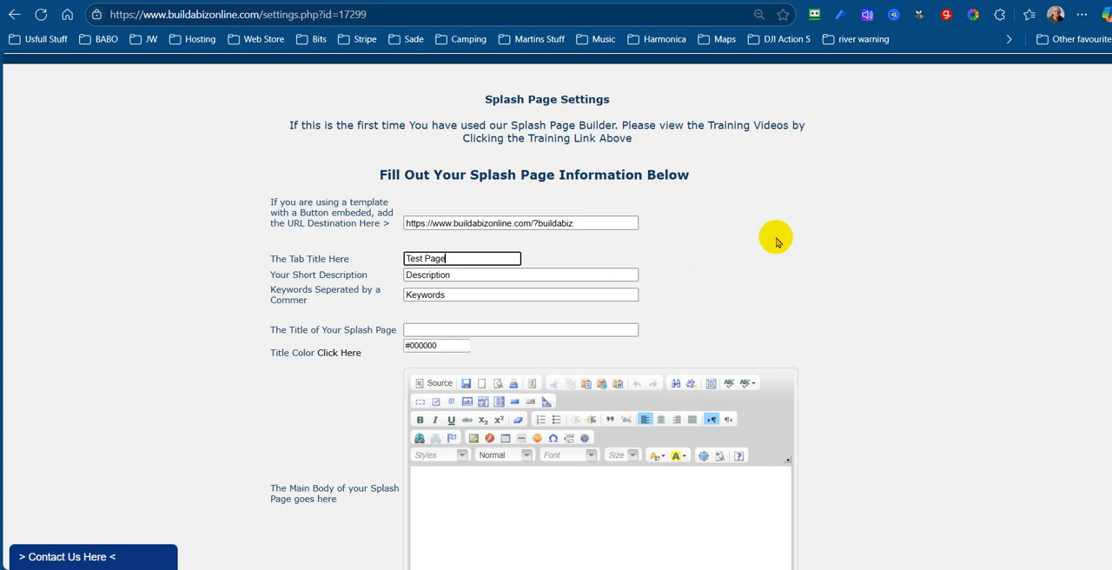
# Set the short description to "This Is My Test Page" and the keywords to "buildabizonline, Affiliate, Marketing, Tools"
pyautogui.doubleClick(452, 276)
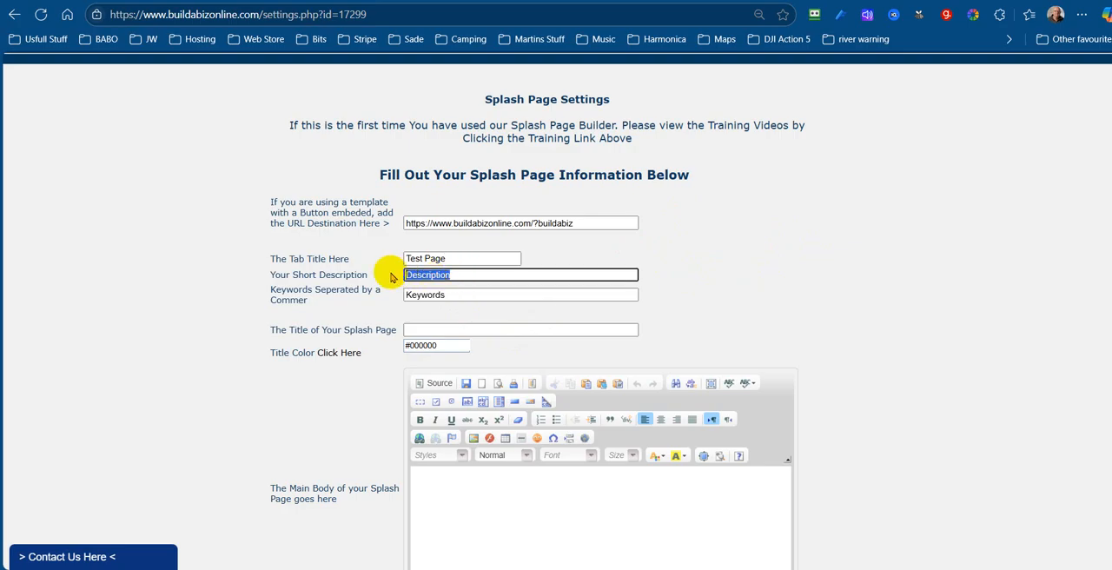
pyautogui.write('This Is My Test Page')
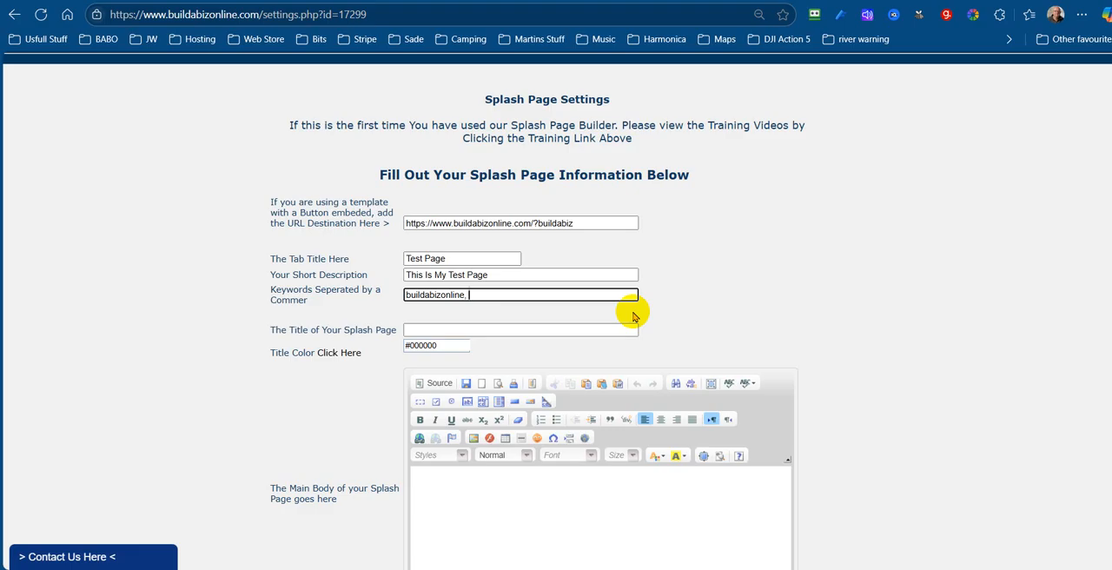
pyautogui.write('Affiliate, Marketing, Tools')
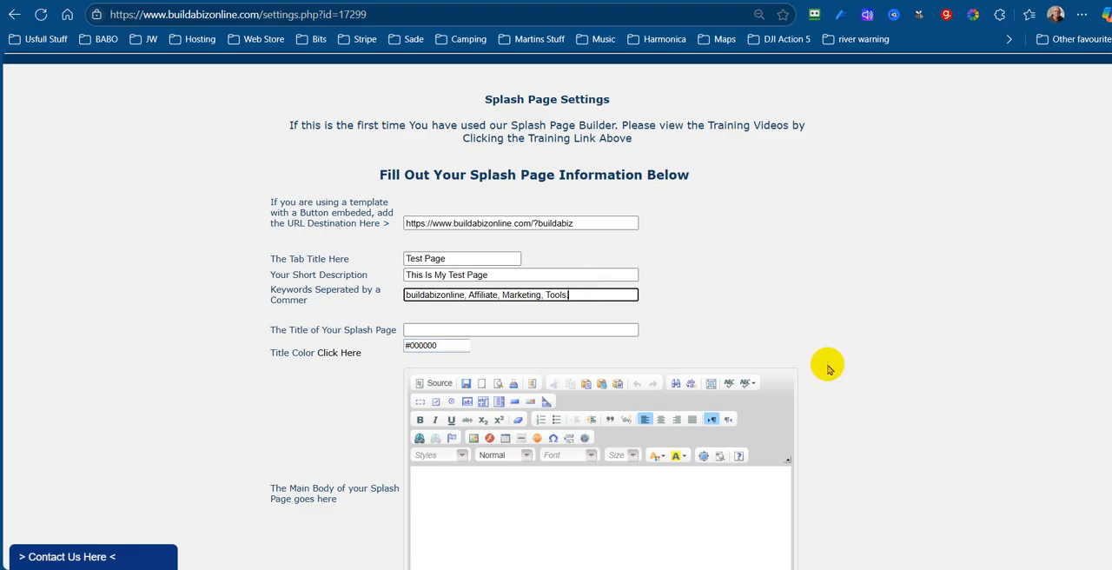
pyautogui.scroll(-3, 853, 223)
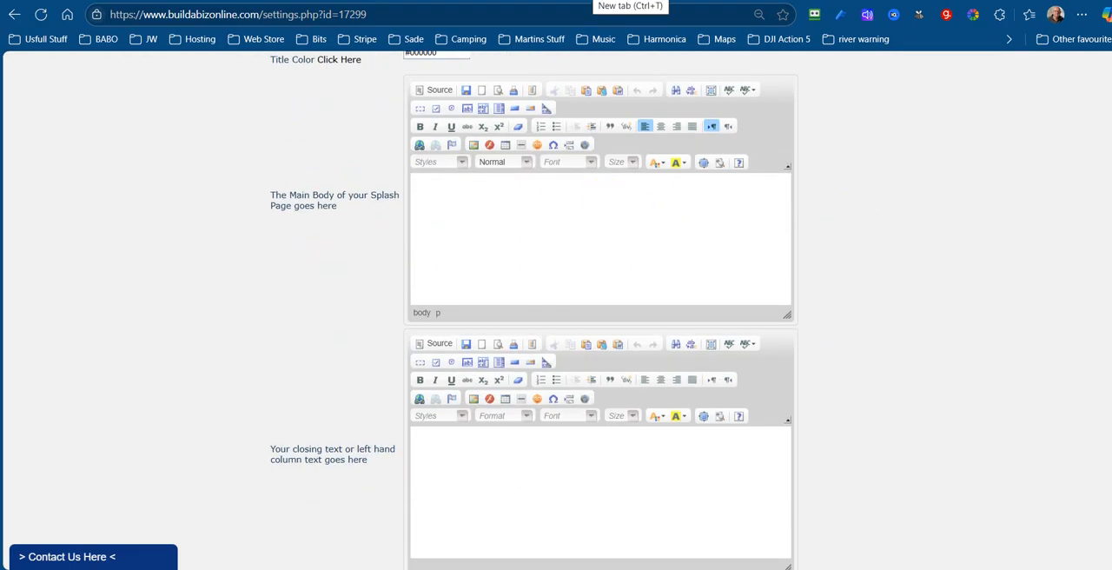
pyautogui.scroll(2, 985, 197)
pyautogui.press('BackSpace')
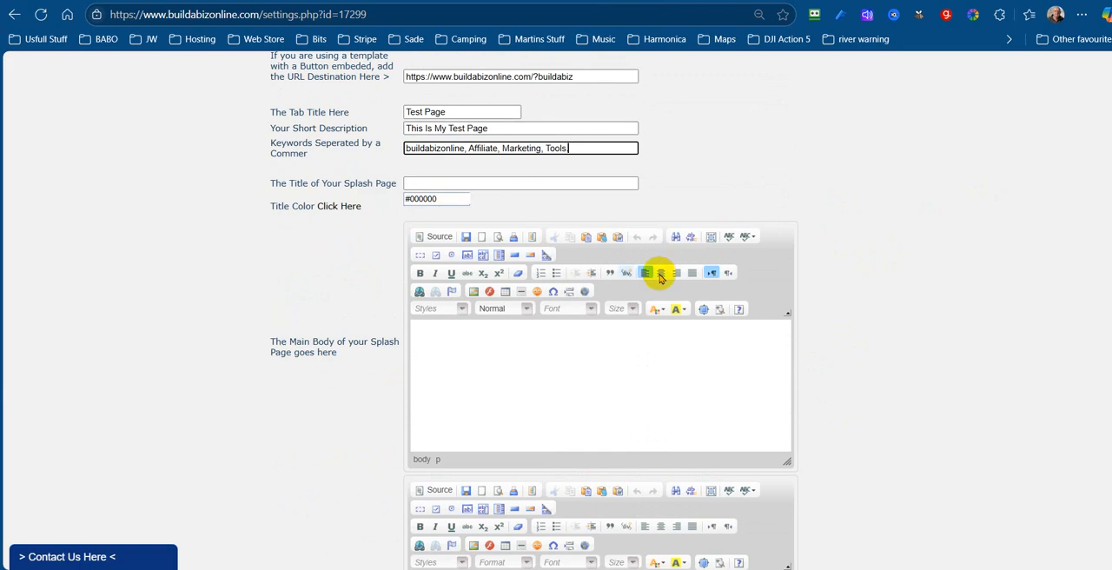
# Open the Buildabizonline home page in a new tab and copy the "Providers Of Affiliate Marketing Tools" headline from its About Us section
pyautogui.click(606, 1)
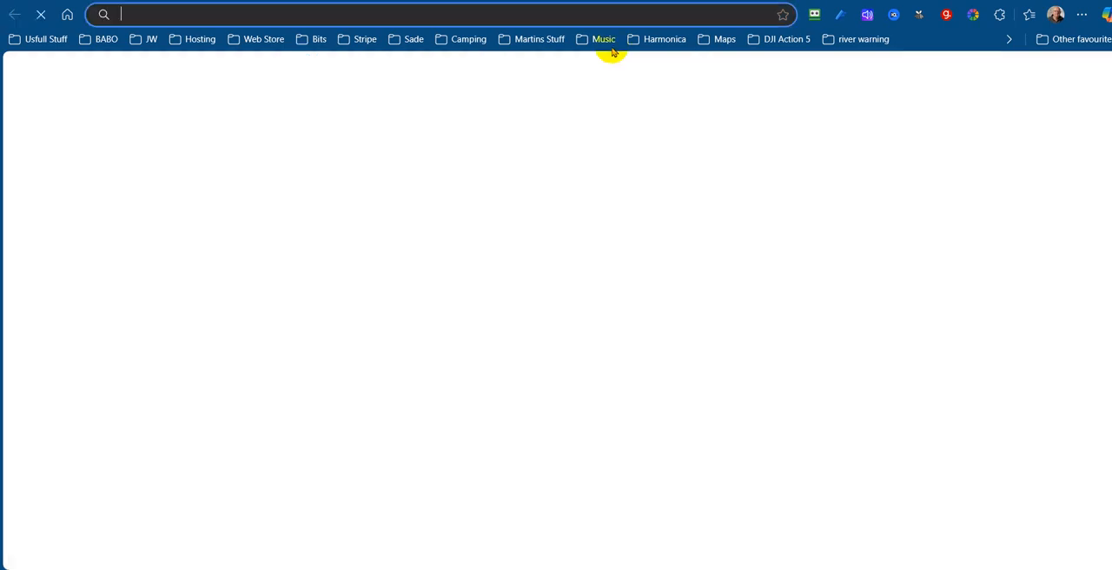
pyautogui.click(67, 18)
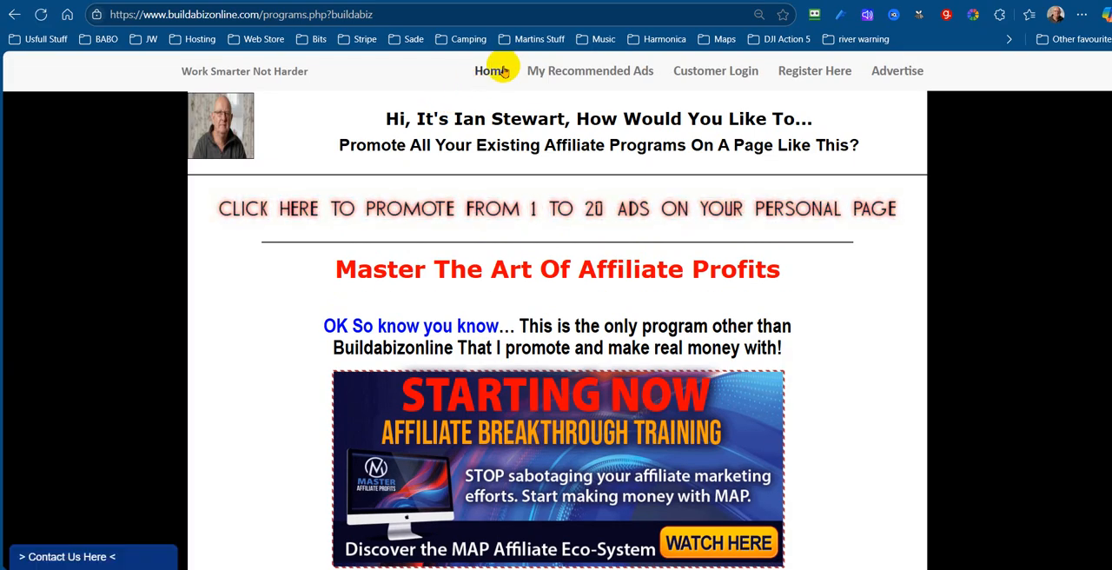
pyautogui.click(504, 71)
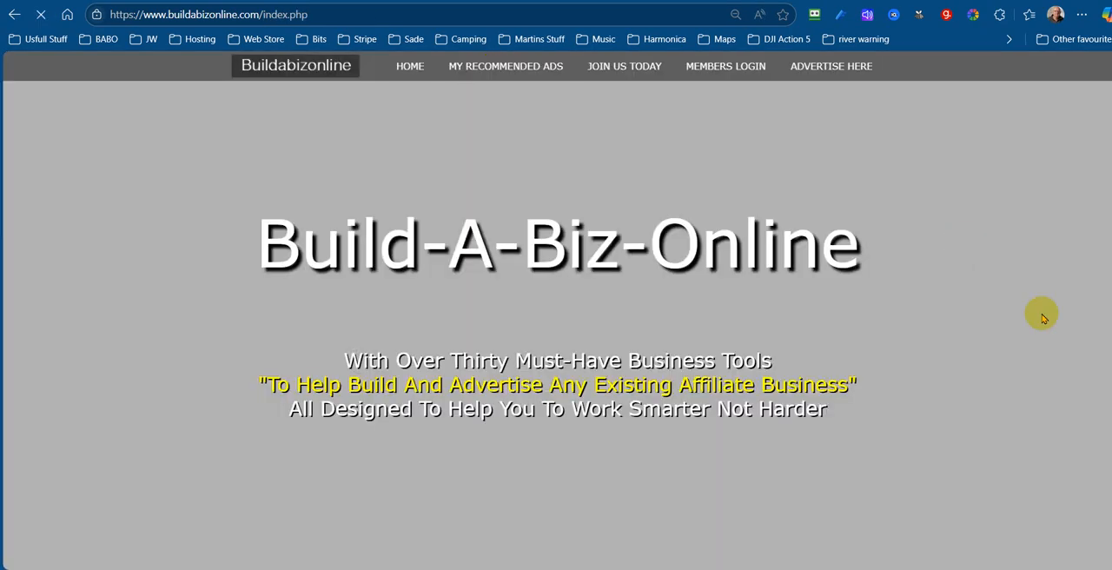
pyautogui.scroll(-5, 1042, 326)
pyautogui.scroll(-2, 1045, 329)
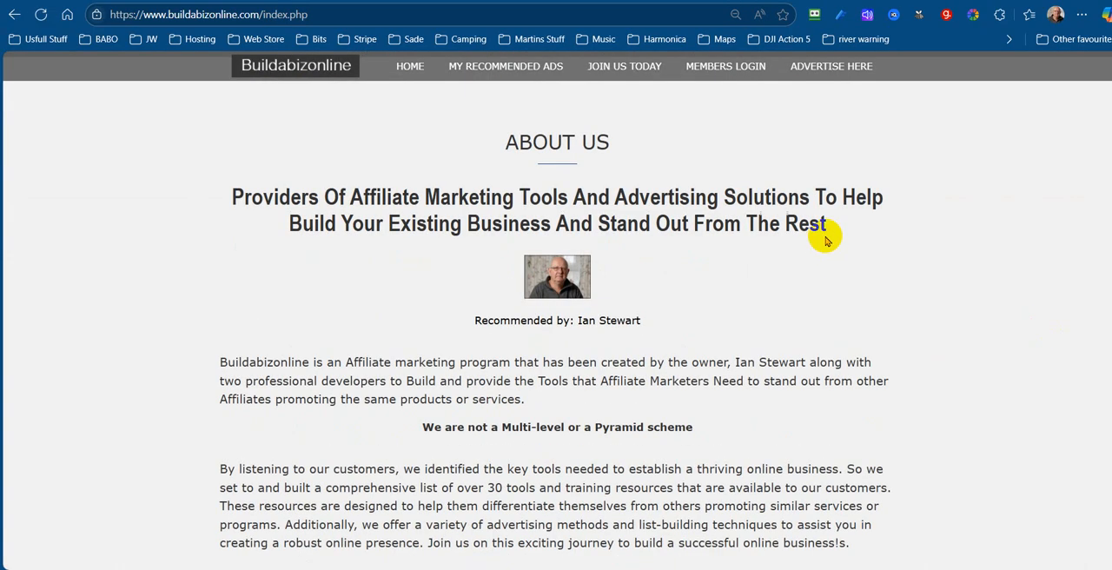
pyautogui.moveTo(825, 226); pyautogui.dragTo(234, 198)
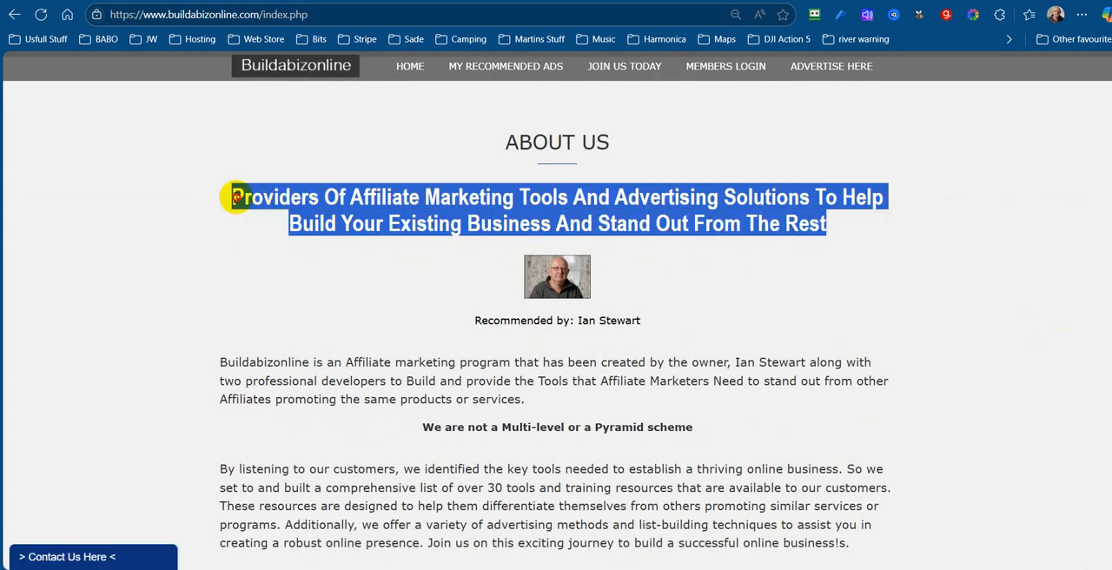
pyautogui.rightClick(524, 203)
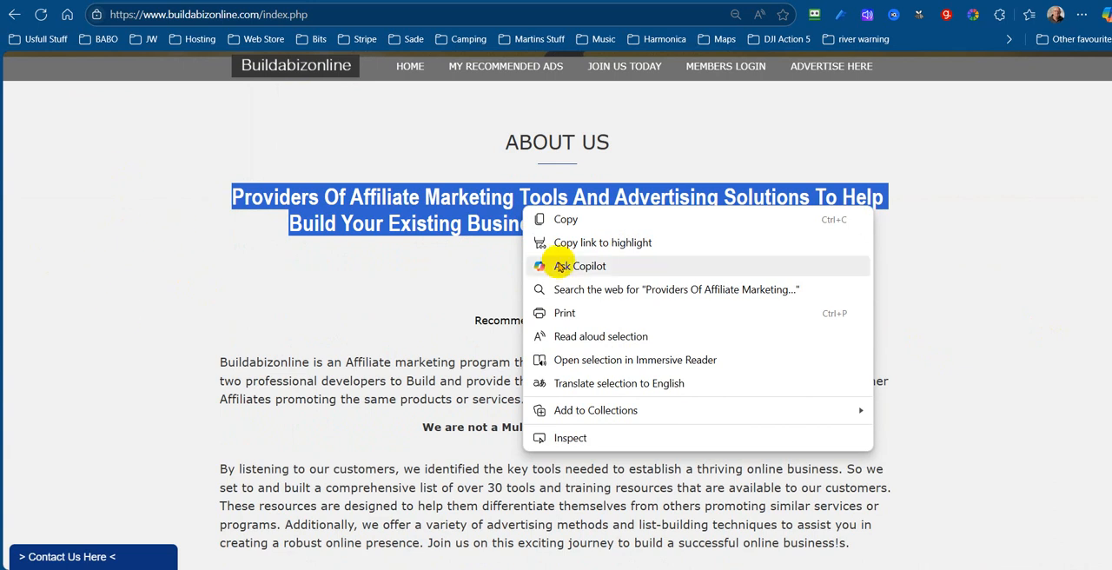
pyautogui.click(562, 219)
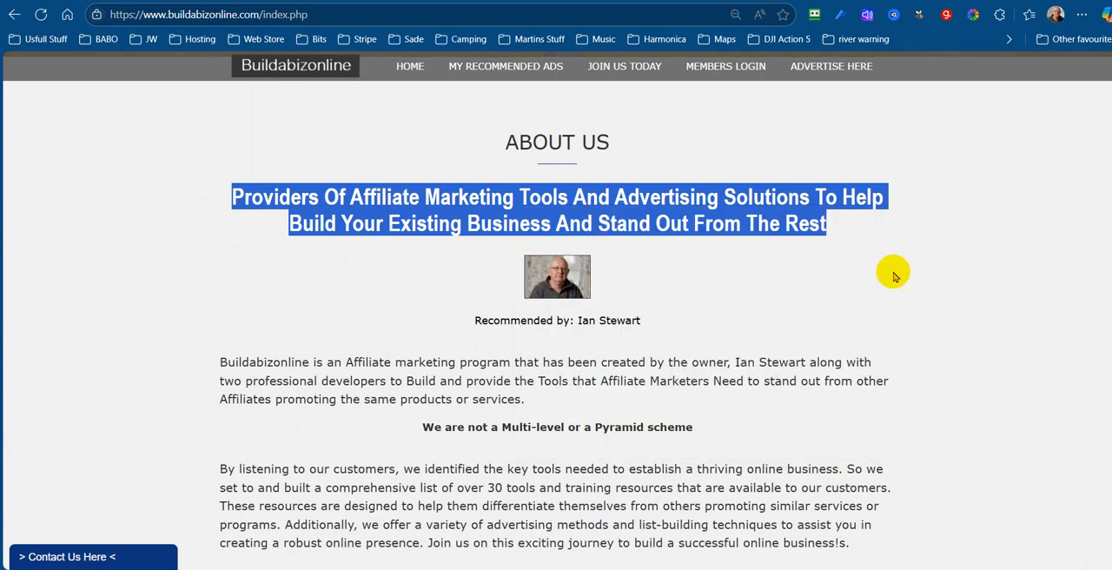
# Centre the text of the splash page's main body, try pasting the copied headline with its web formatting, and undo the paste
pyautogui.click(724, 2)
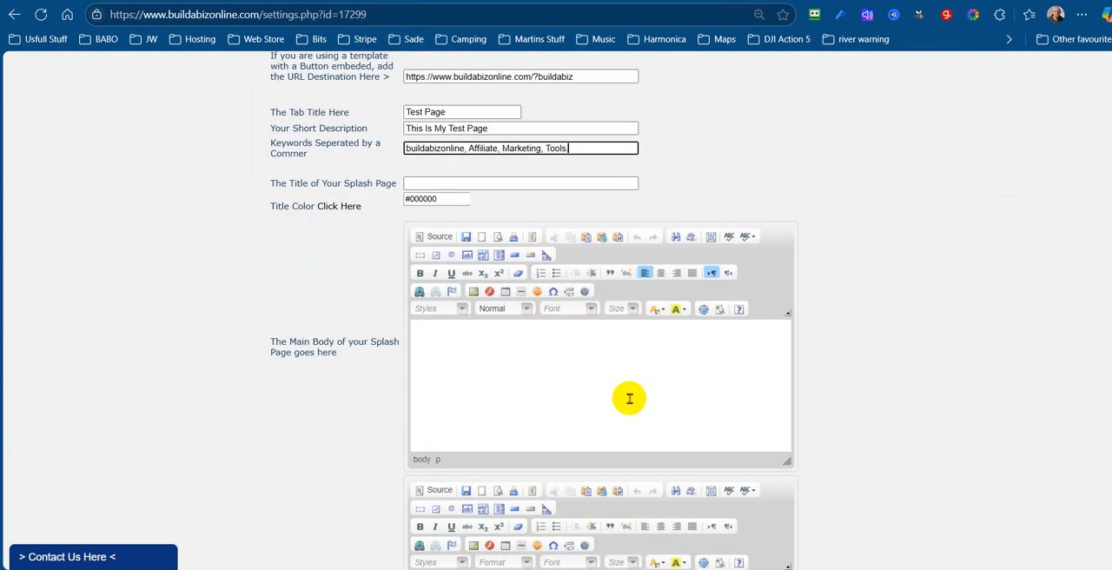
pyautogui.click(584, 330)
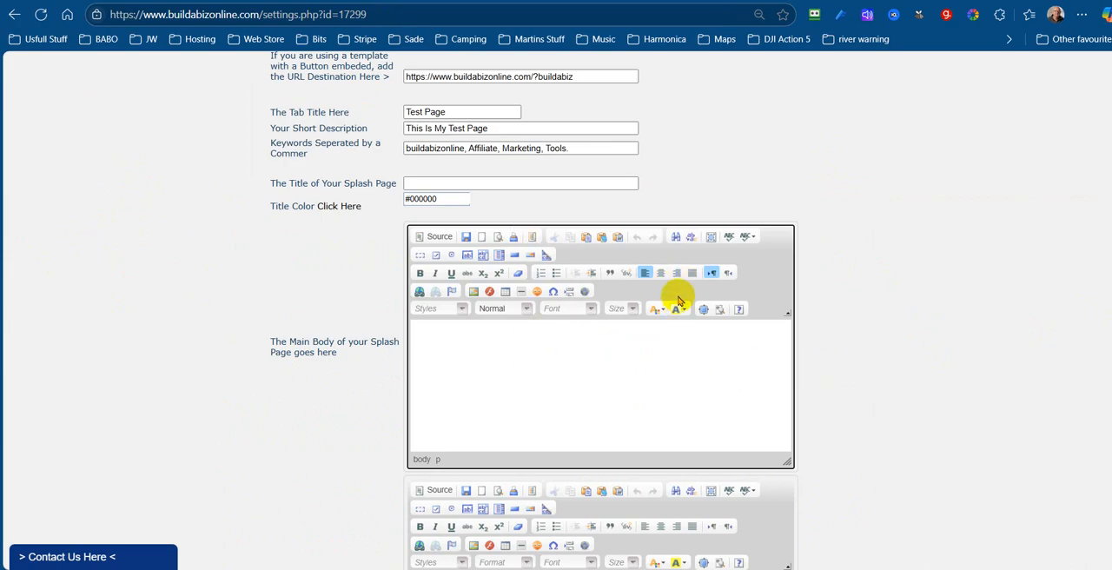
pyautogui.click(660, 273)
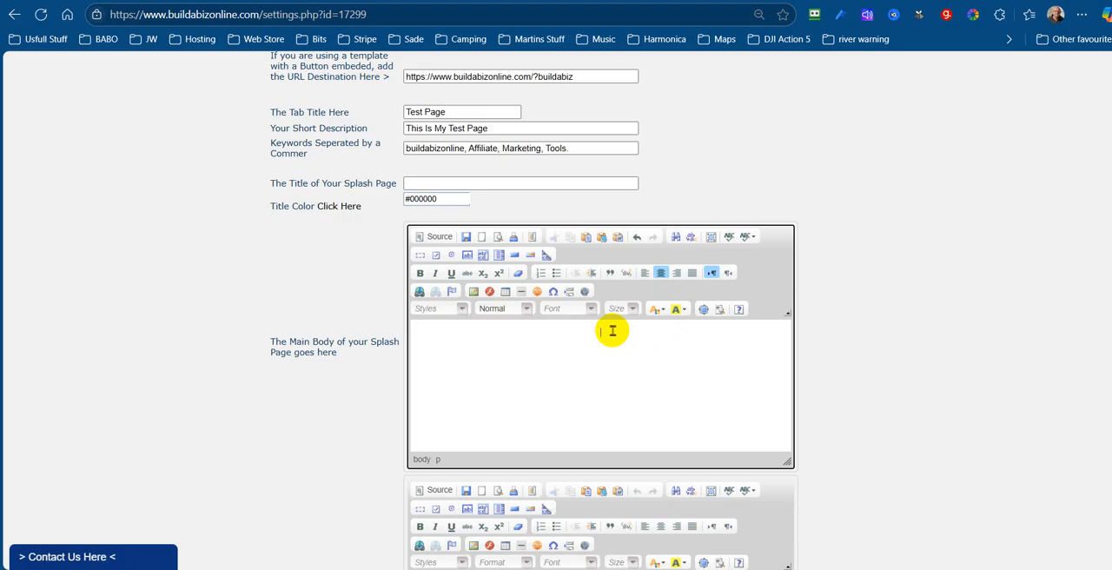
pyautogui.hotkey('ctrl', 'v')
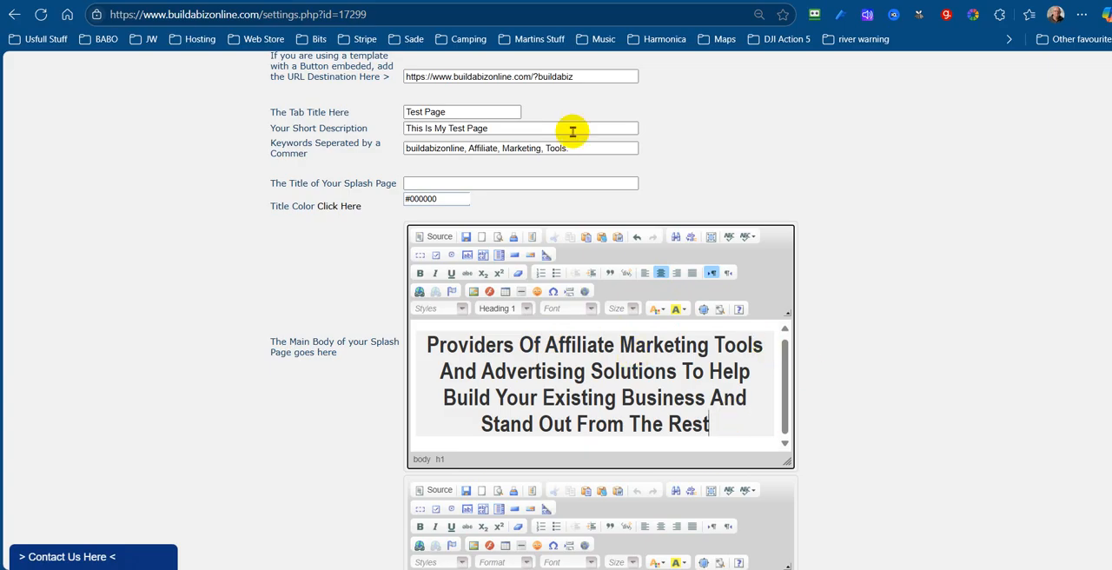
pyautogui.click(637, 240)
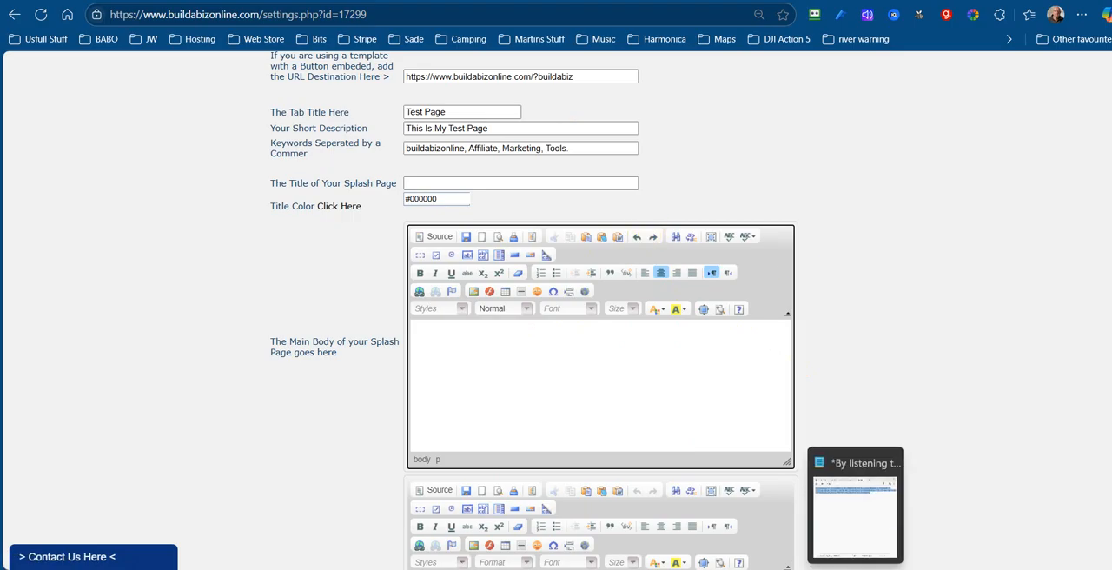
# Switch to Notepad and paste the copied headline above the "By listening to our customers" paragraph
pyautogui.click(855, 569)
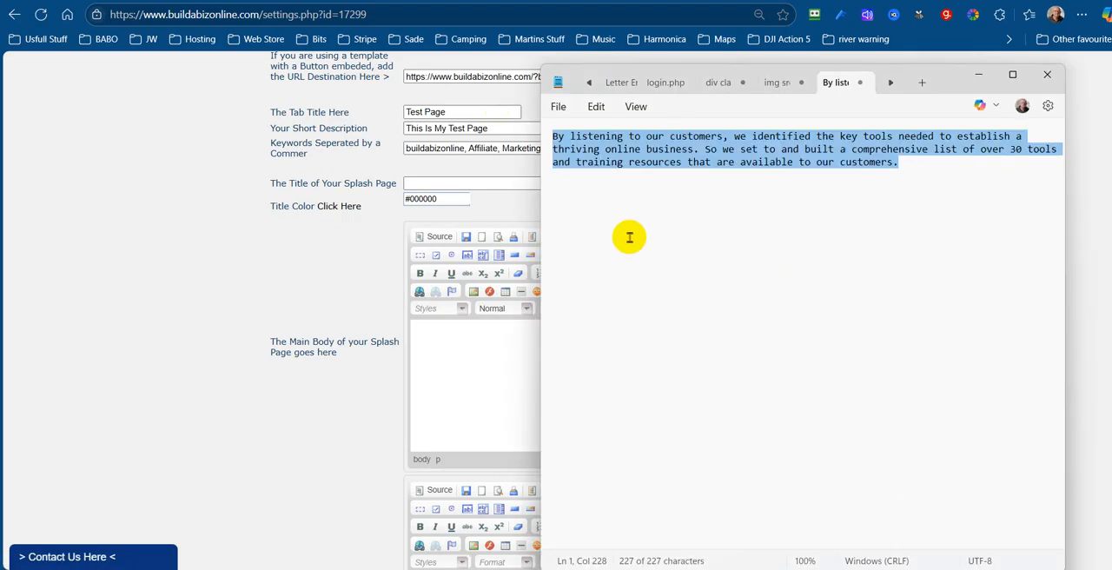
pyautogui.click(555, 139)
pyautogui.press('Return')
pyautogui.press('Return')
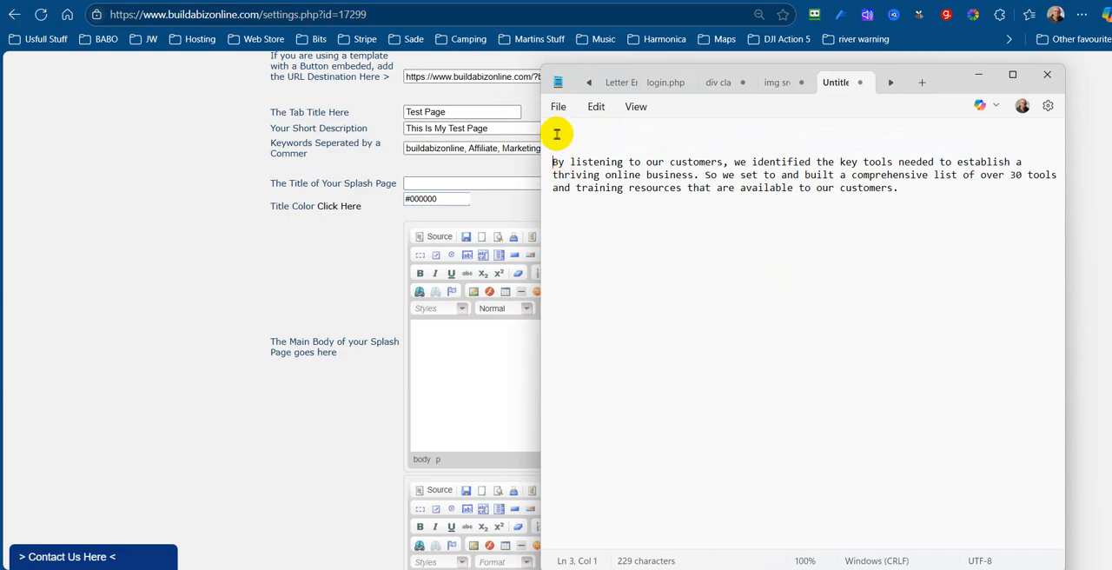
pyautogui.hotkey('ctrl', 'v')
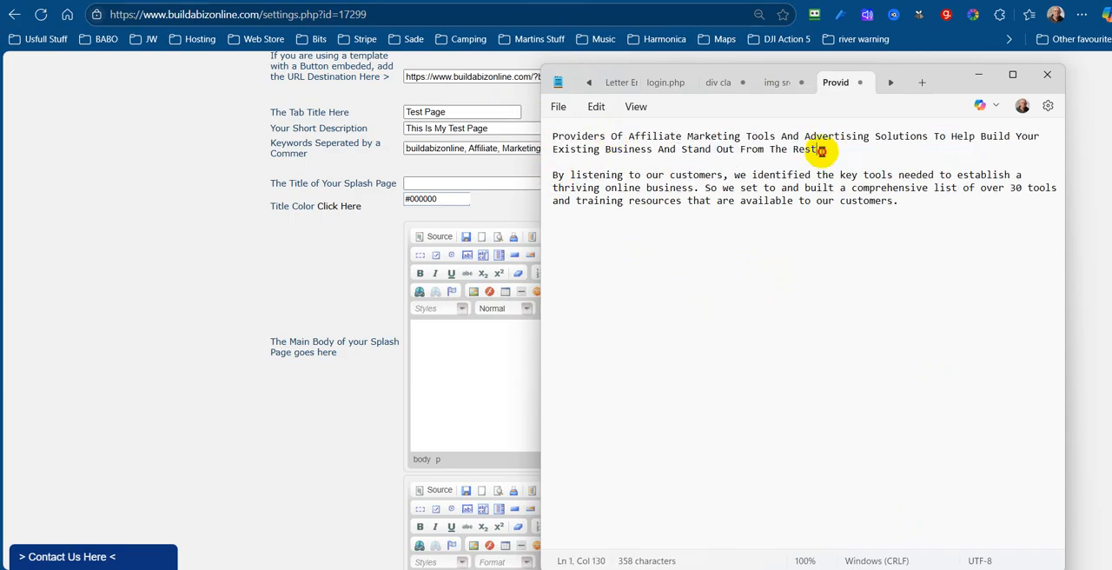
# Copy the plain-text headline from Notepad and paste it into the splash page's main body
pyautogui.moveTo(821, 151); pyautogui.dragTo(548, 137)
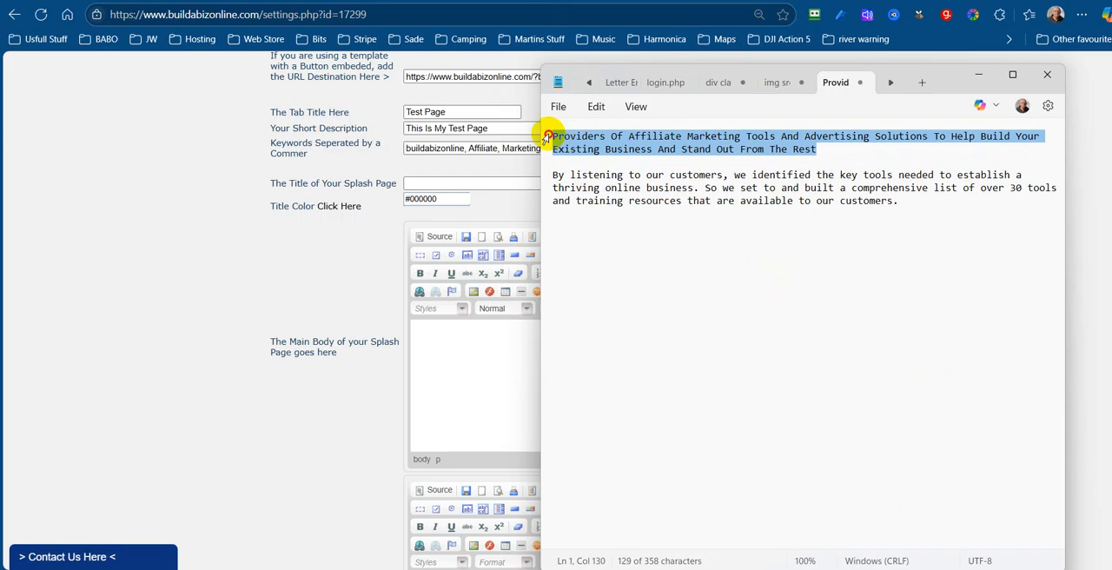
pyautogui.rightClick(654, 146)
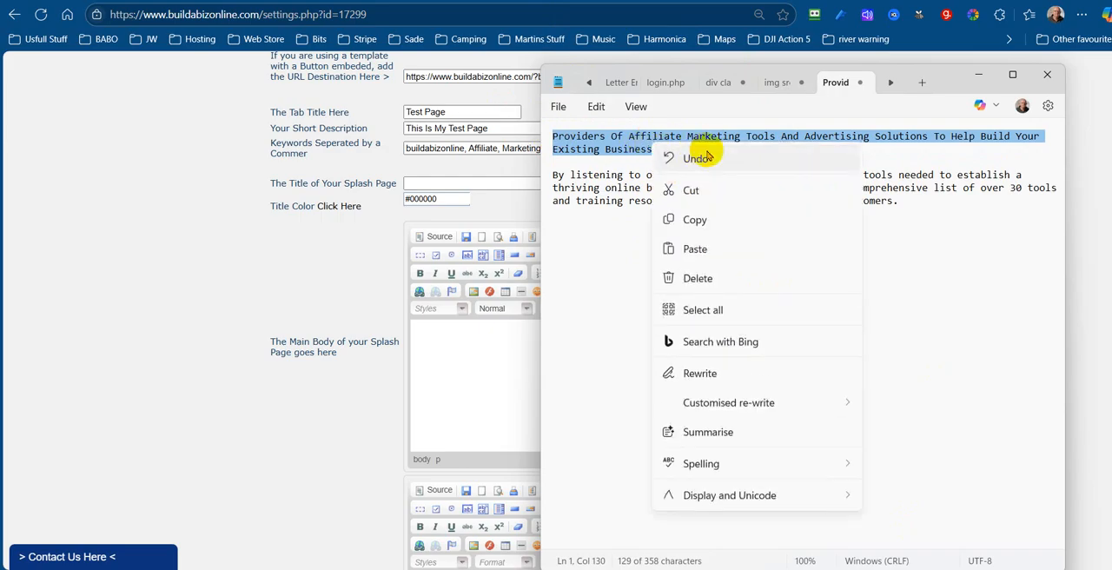
pyautogui.click(694, 220)
pyautogui.click(454, 355)
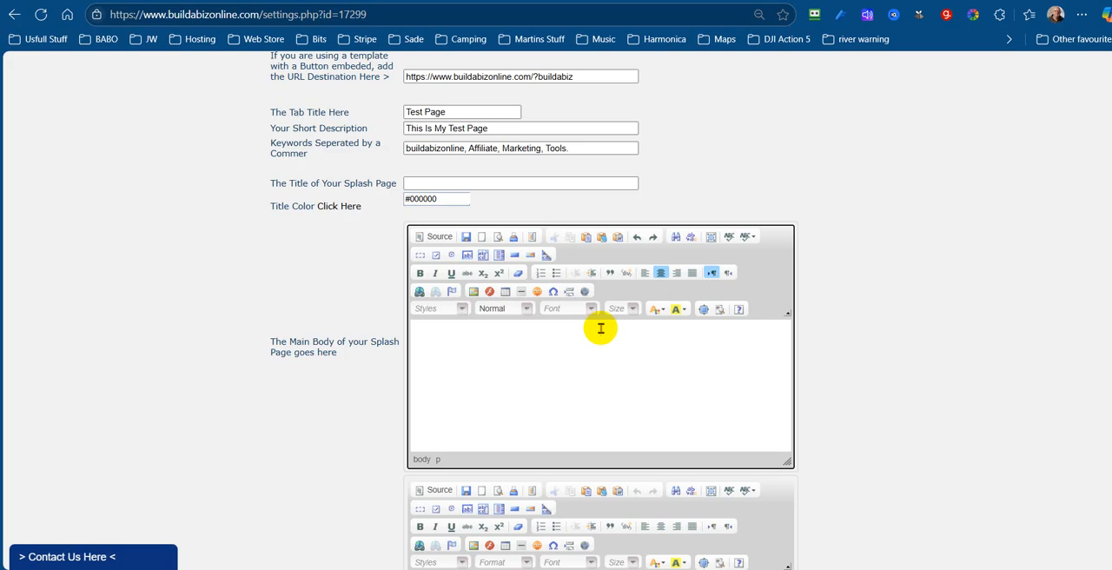
pyautogui.hotkey('ctrl', 'v')
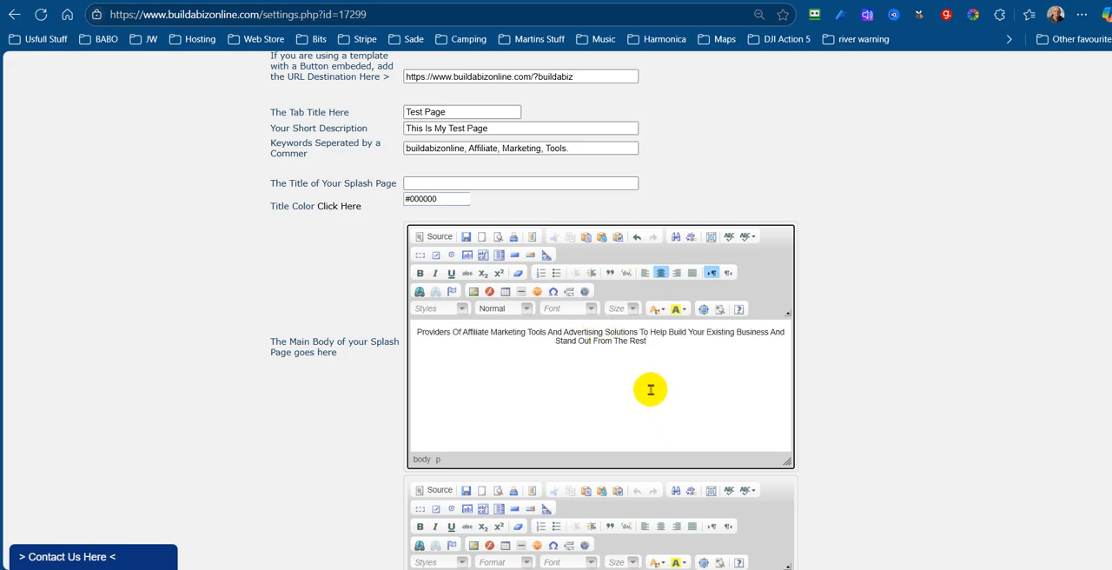
# Format the main body headline as Heading 1 in Verdana at size 22
pyautogui.click(633, 343)
pyautogui.moveTo(634, 343); pyautogui.dragTo(407, 340)
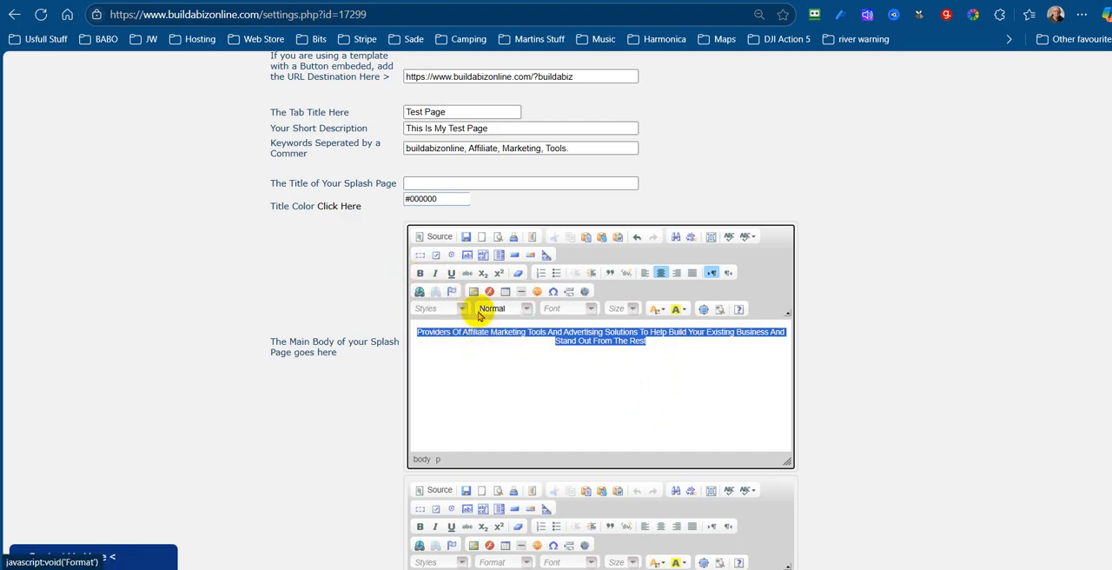
pyautogui.click(526, 308)
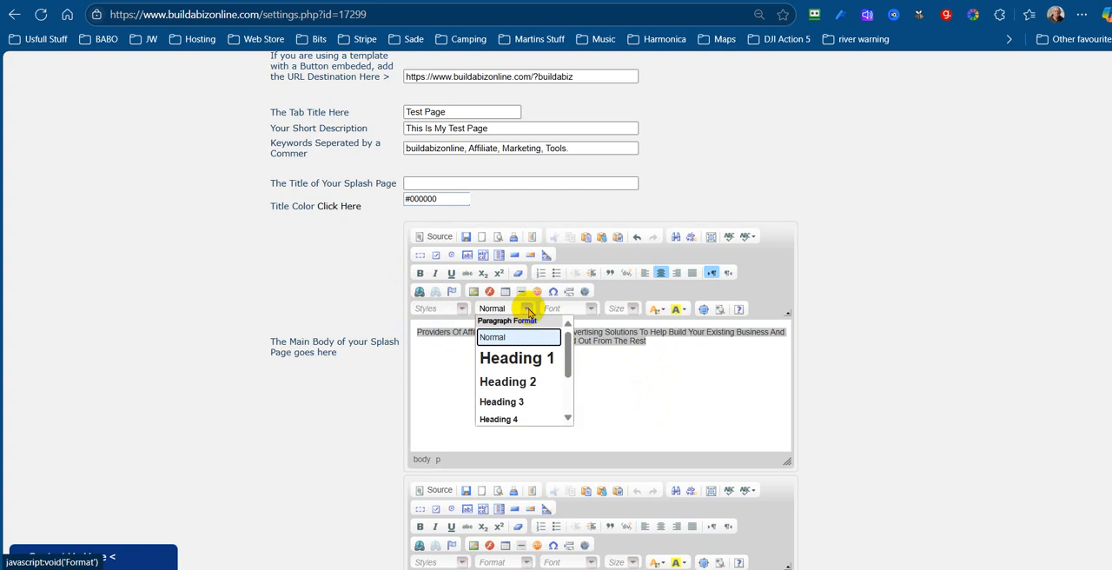
pyautogui.click(524, 365)
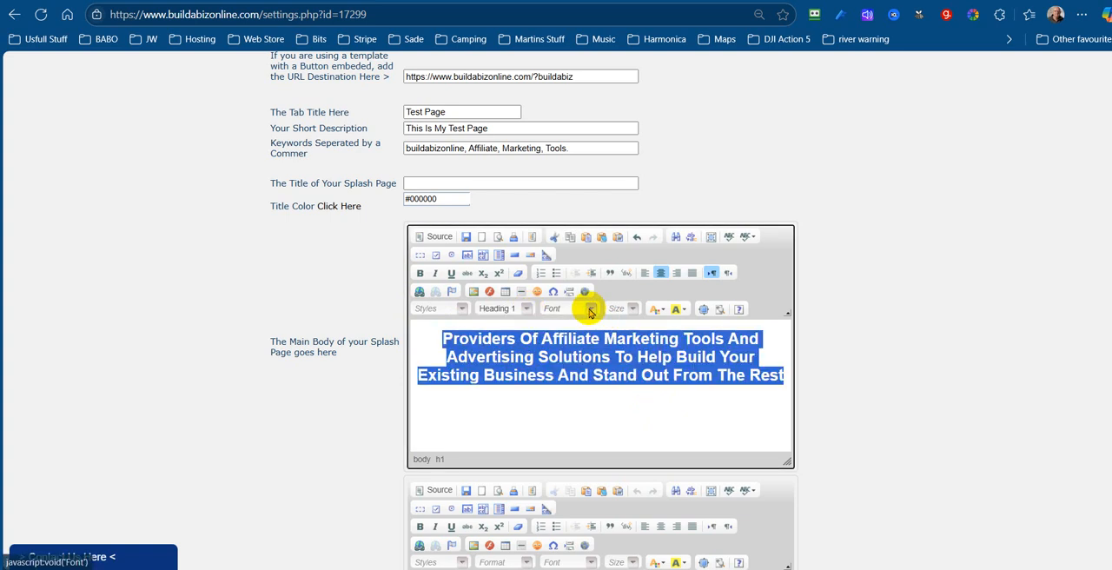
pyautogui.click(590, 310)
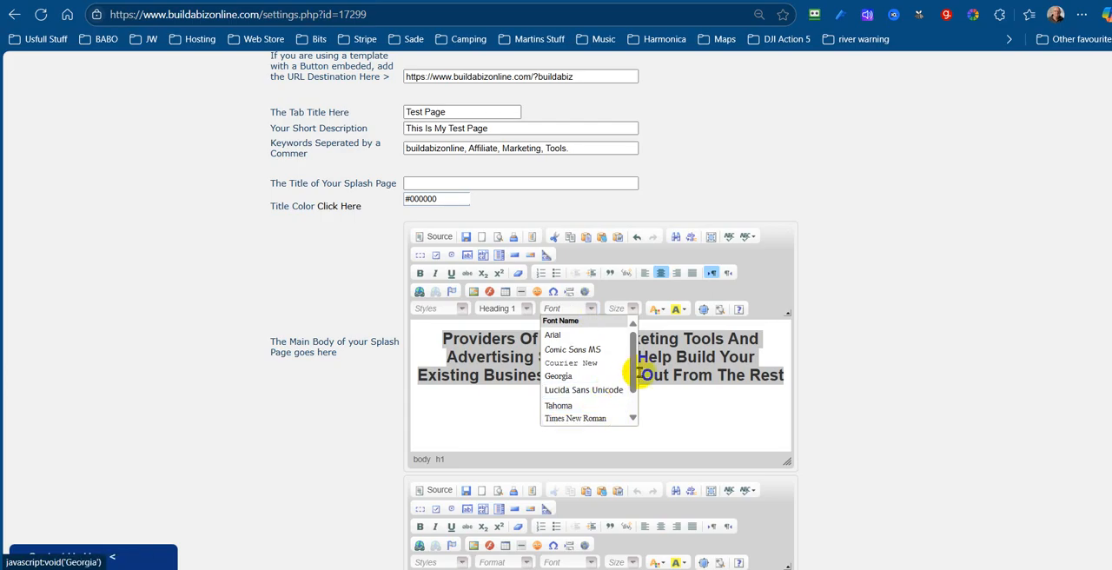
pyautogui.moveTo(635, 362); pyautogui.dragTo(634, 417)
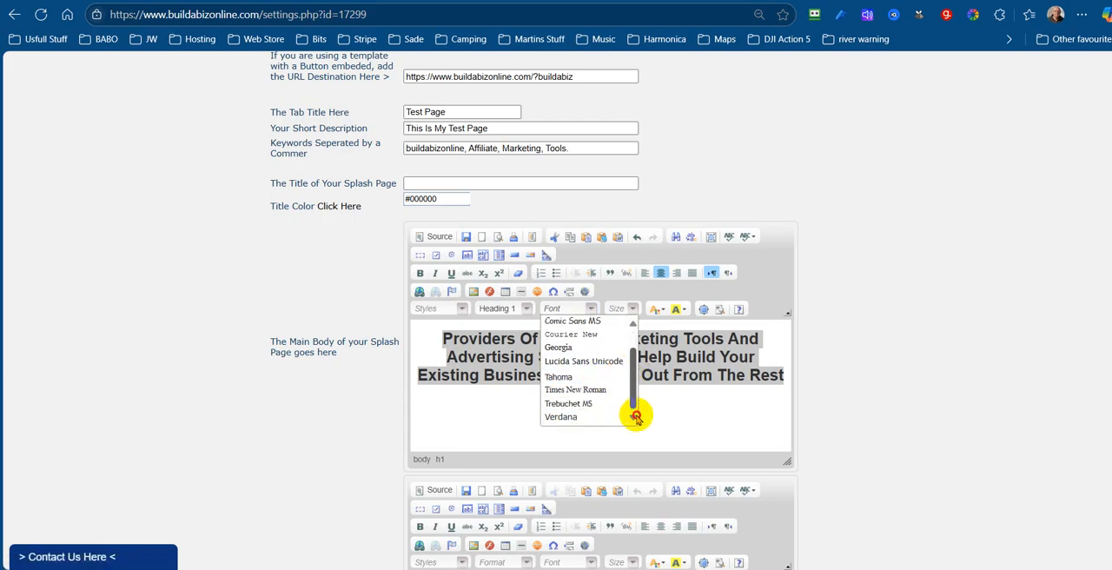
pyautogui.click(569, 419)
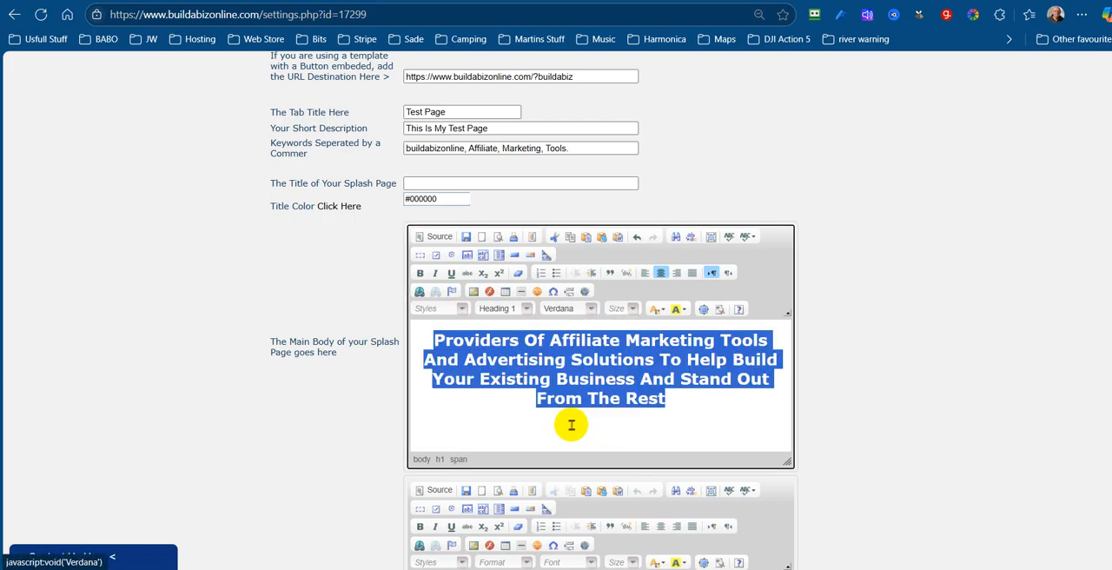
pyautogui.click(633, 309)
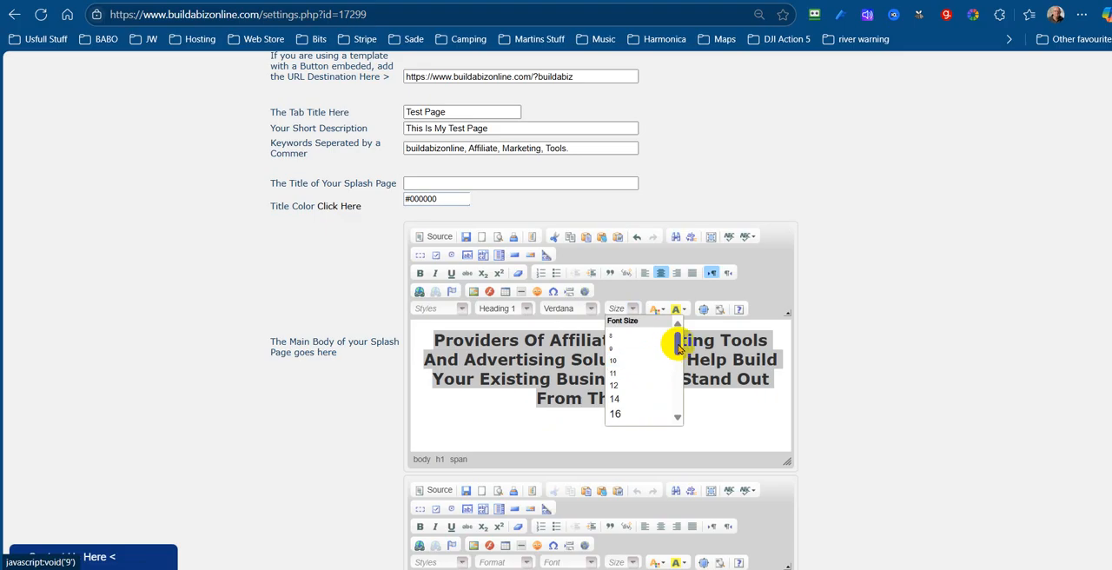
pyautogui.moveTo(678, 345); pyautogui.dragTo(651, 367)
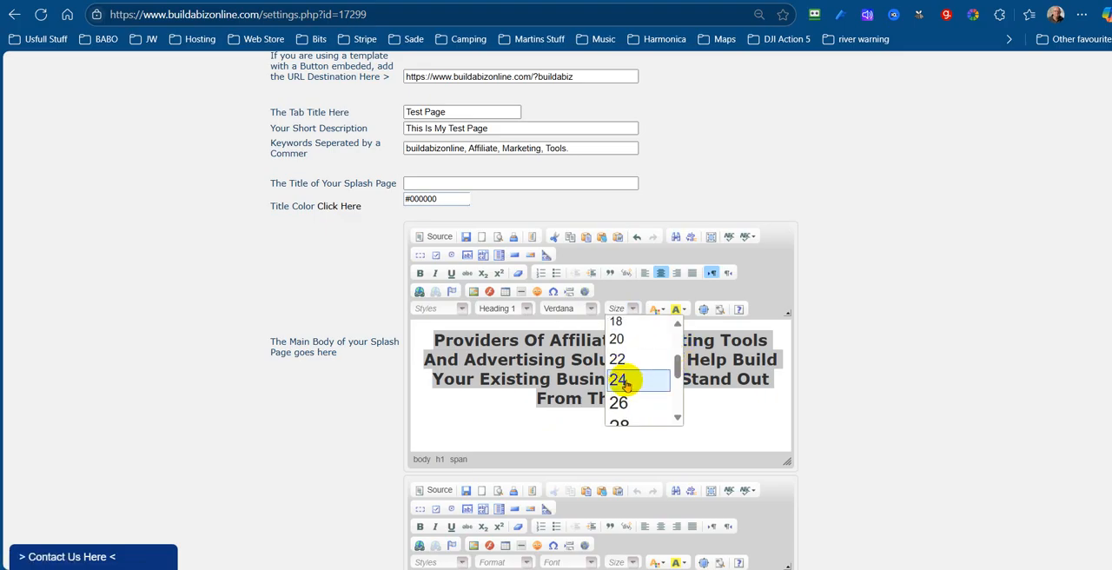
pyautogui.click(624, 360)
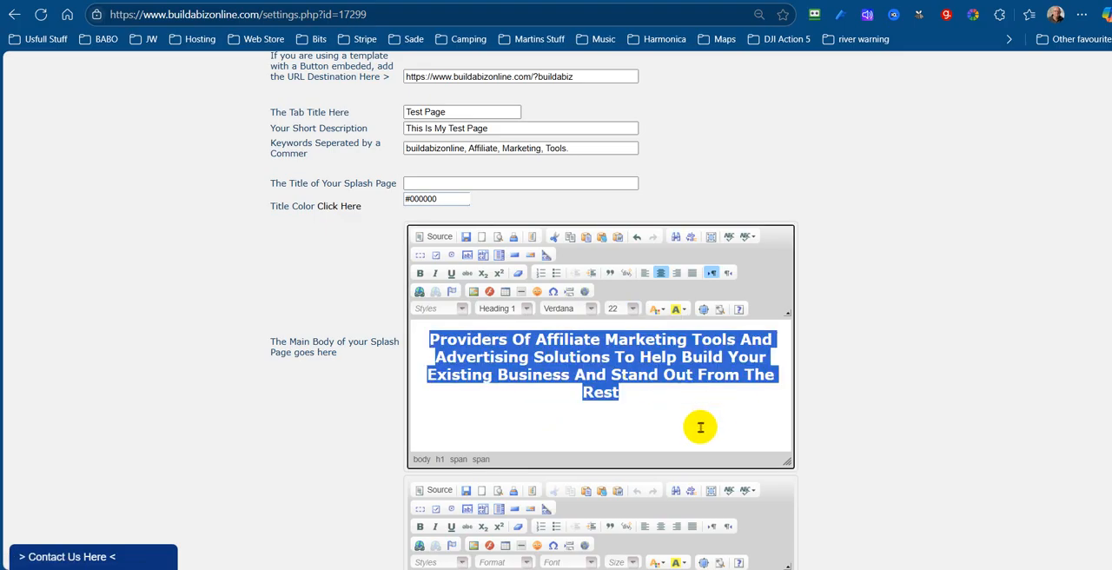
# Save the splash page settings and refresh the splash page preview to check the headline, returning to the settings
pyautogui.click(466, 236)
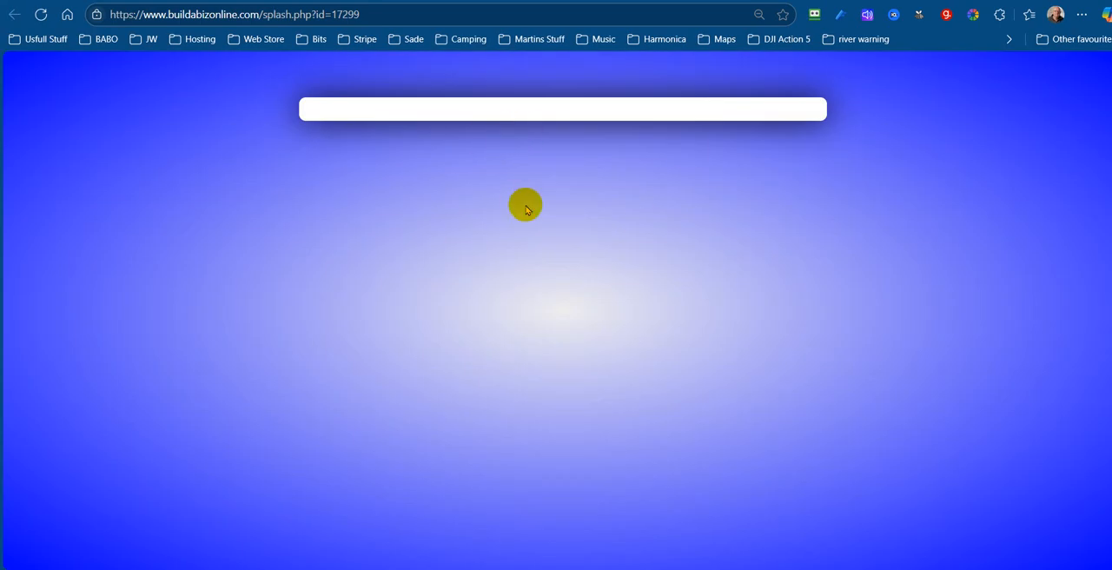
pyautogui.click(42, 15)
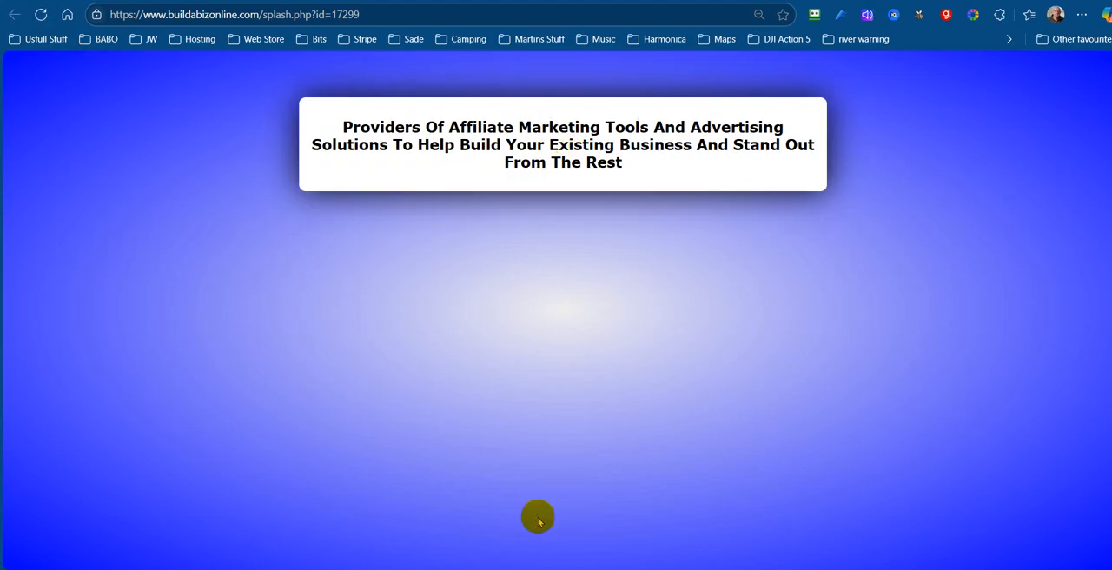
pyautogui.hotkey('ctrl', 'Tab')
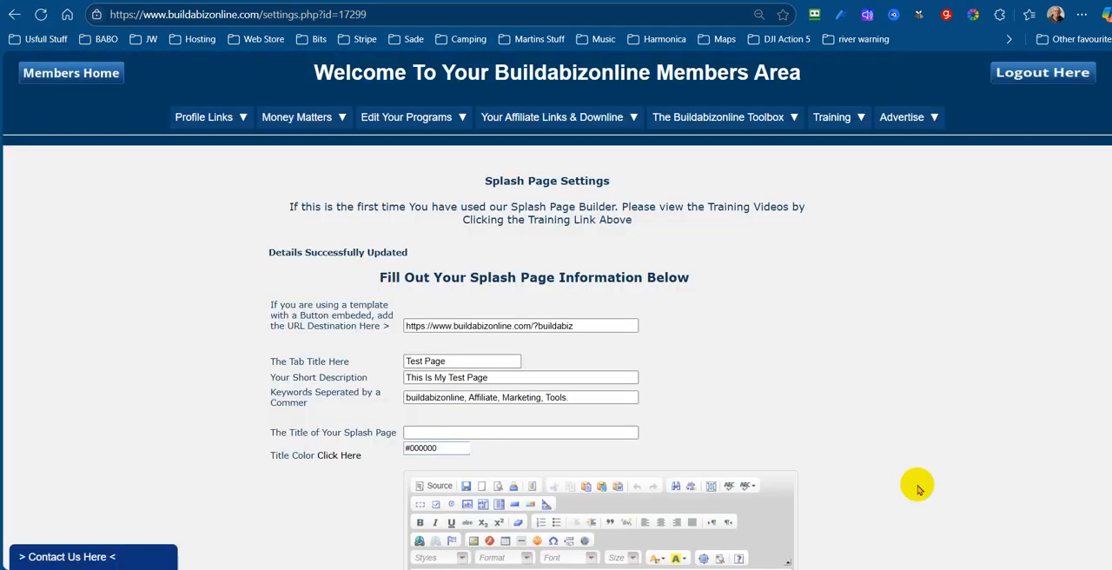
# Switch to Notepad and copy the "By listening to our customers" paragraph
pyautogui.click(1008, 521)
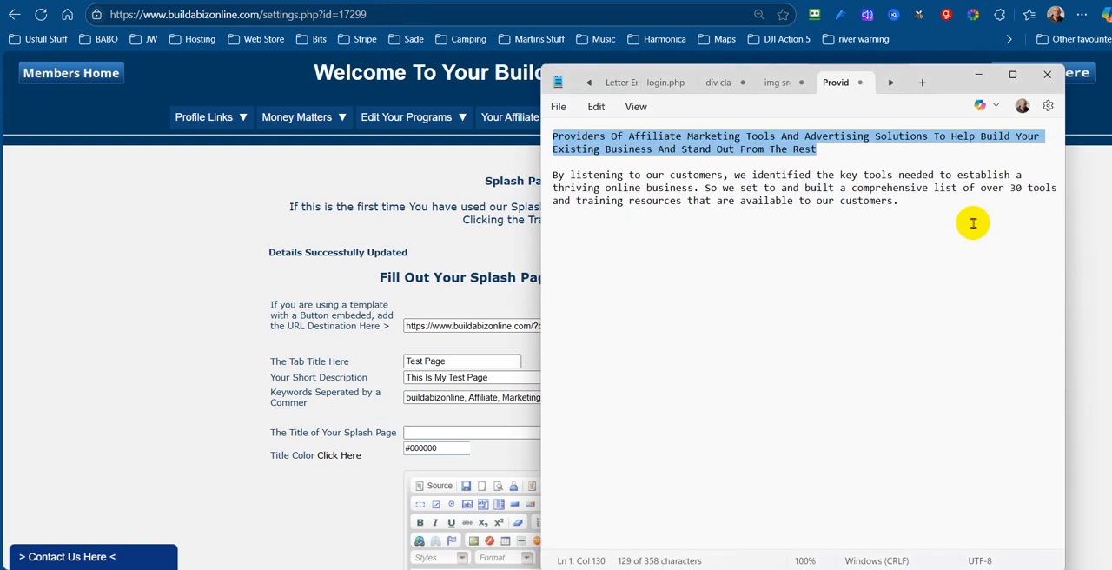
pyautogui.moveTo(907, 207); pyautogui.dragTo(551, 176)
pyautogui.rightClick(721, 180)
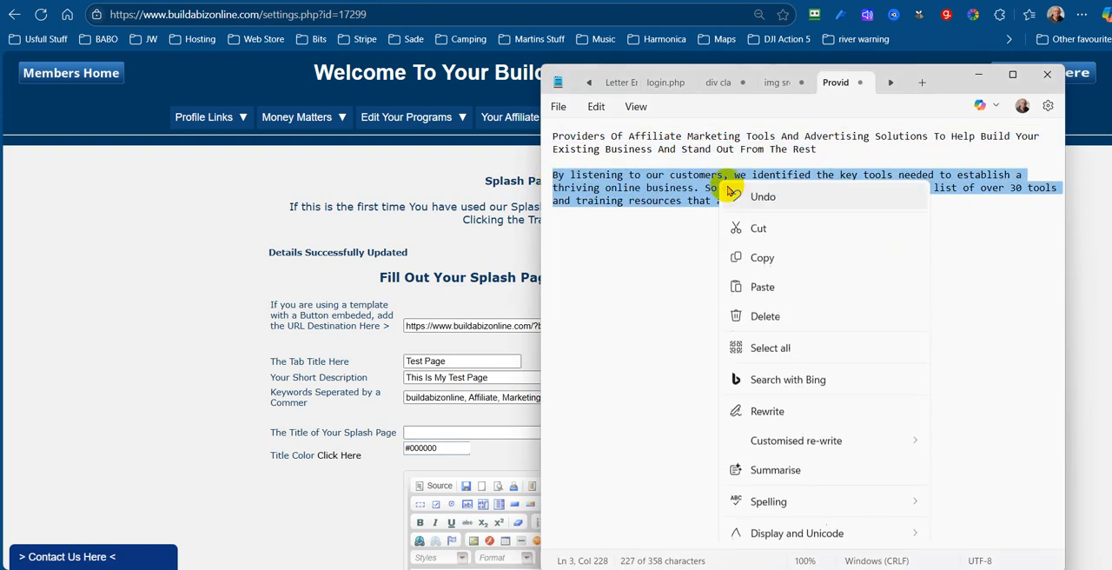
pyautogui.click(762, 257)
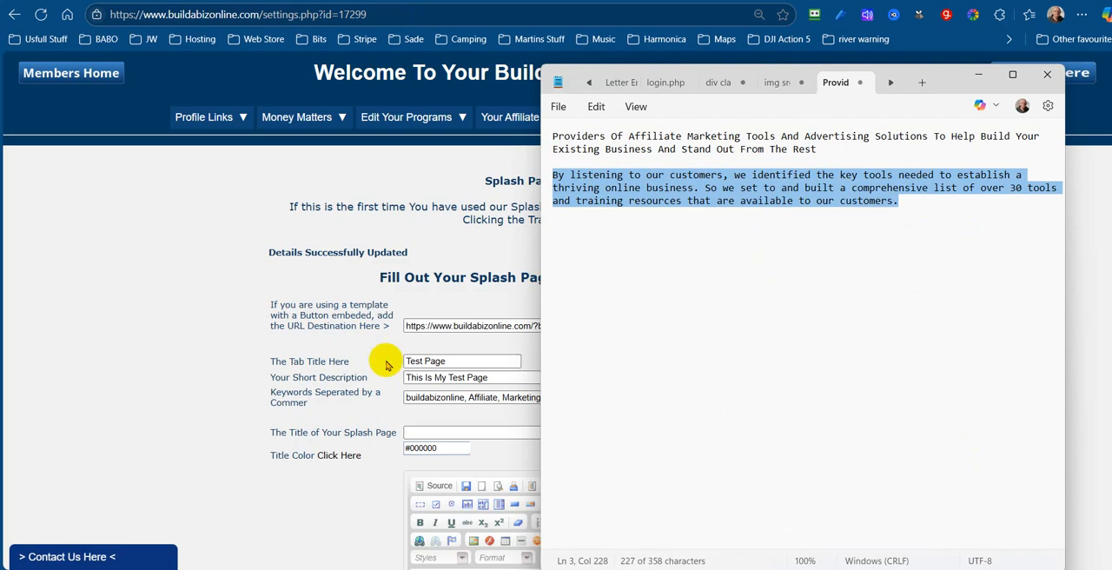
# Return to the splash page settings and paste the copied paragraph on a new line below the main body headline
pyautogui.click(438, 163)
pyautogui.scroll(-4, 888, 346)
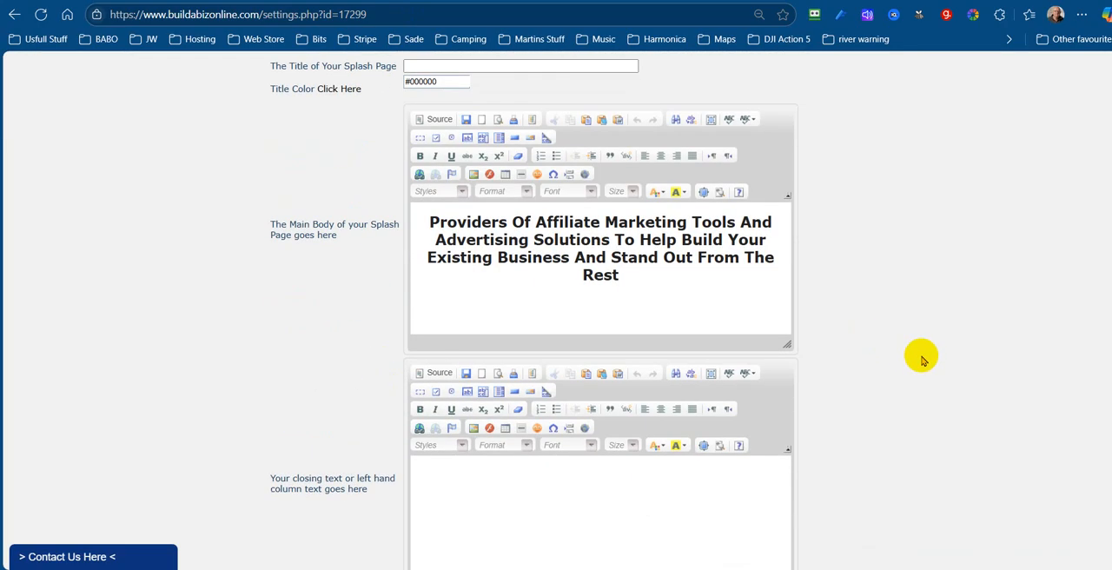
pyautogui.click(620, 274)
pyautogui.press('Return')
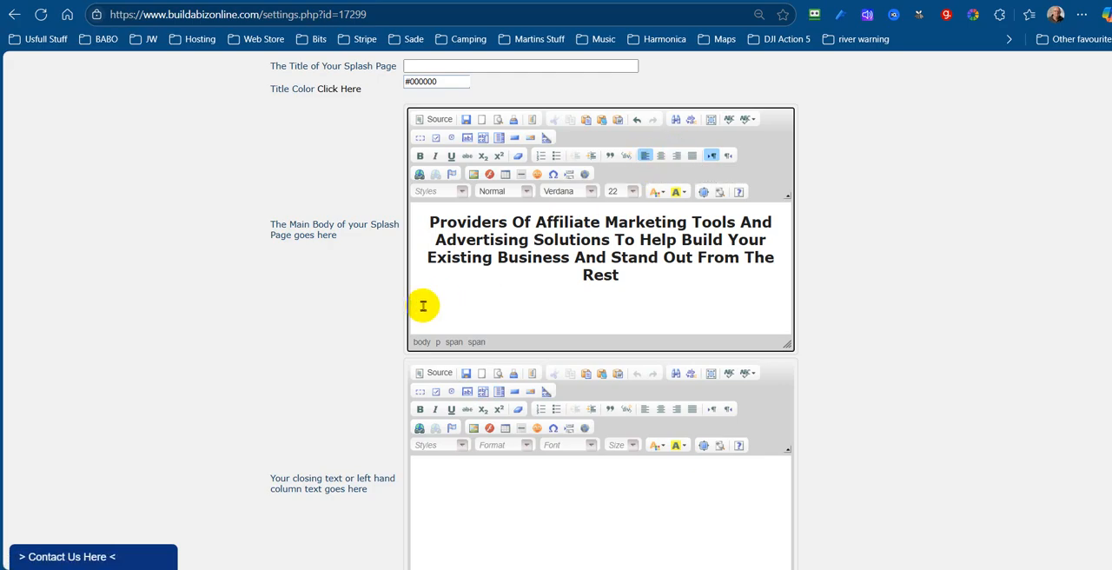
pyautogui.hotkey('ctrl', 'v')
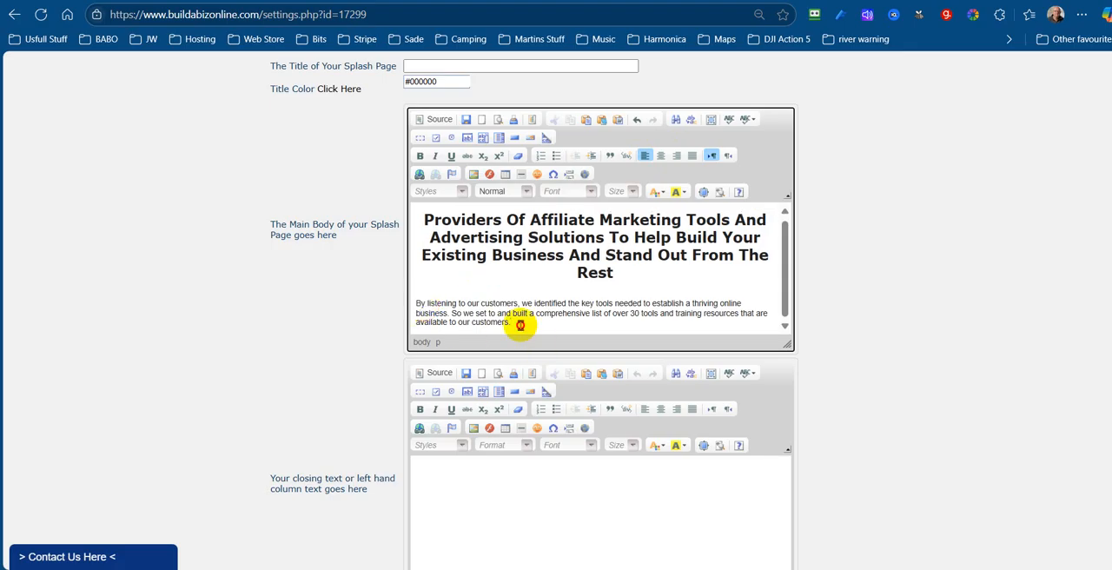
# Select the pasted main body paragraph and look through the available paragraph formats, leaving it as Normal
pyautogui.moveTo(519, 325); pyautogui.dragTo(417, 301)
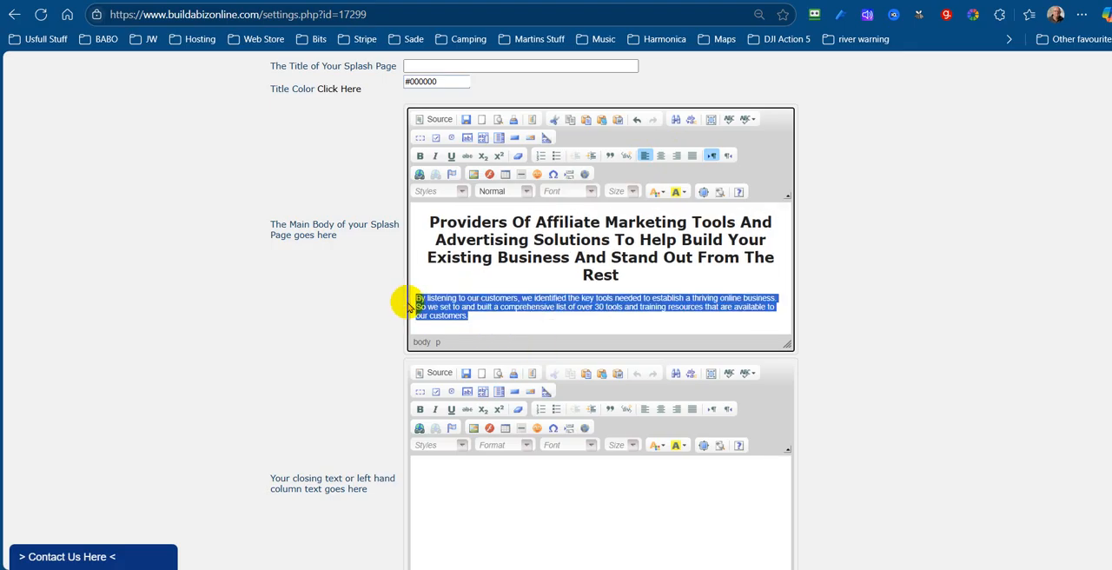
pyautogui.click(527, 191)
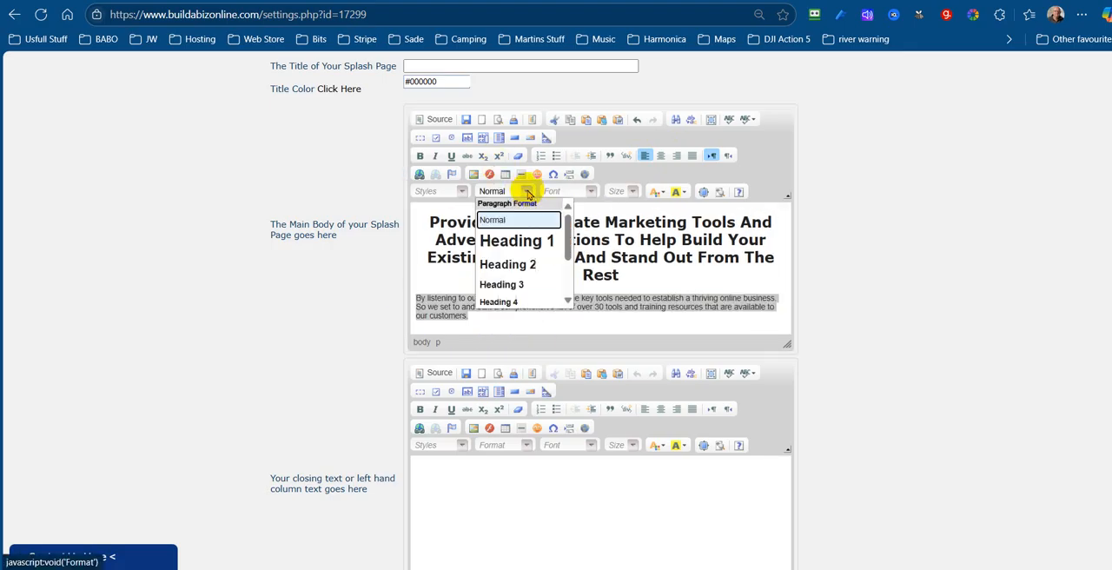
pyautogui.scroll(-3, 528, 271)
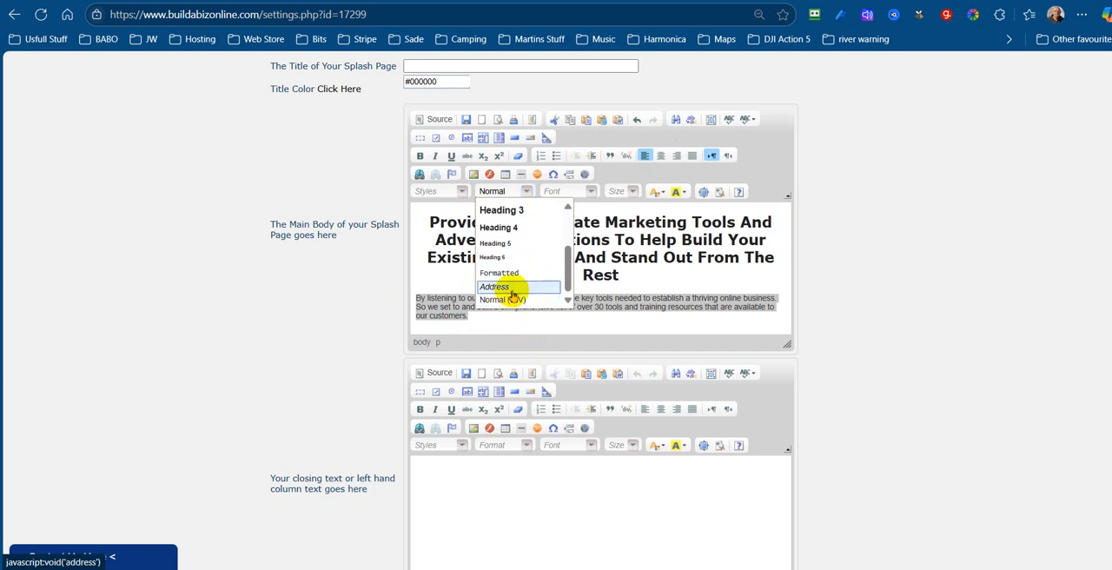
pyautogui.scroll(-2, 512, 296)
pyautogui.scroll(2, 513, 291)
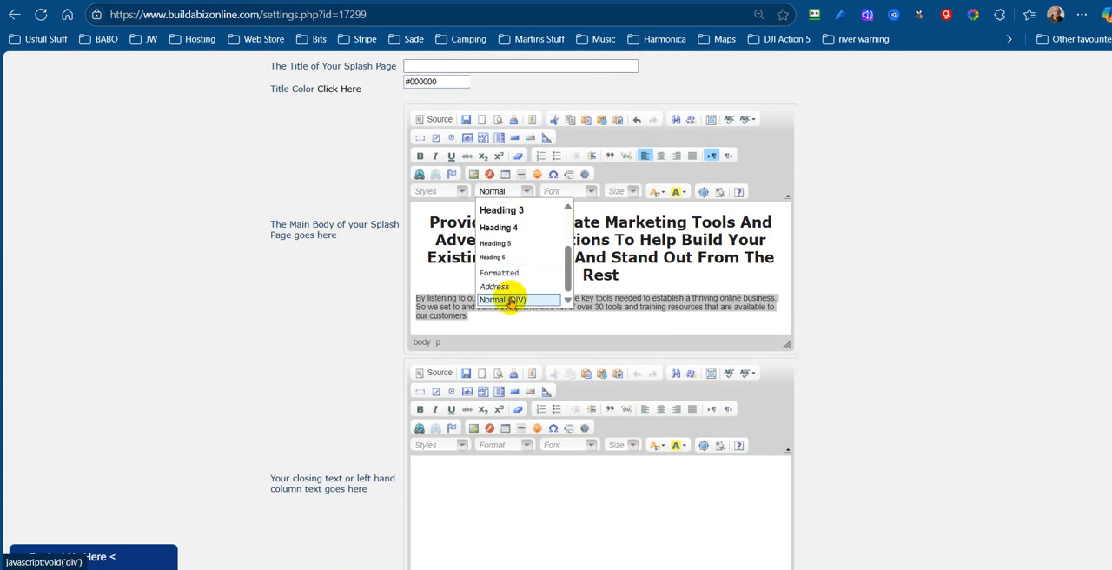
pyautogui.click(841, 291)
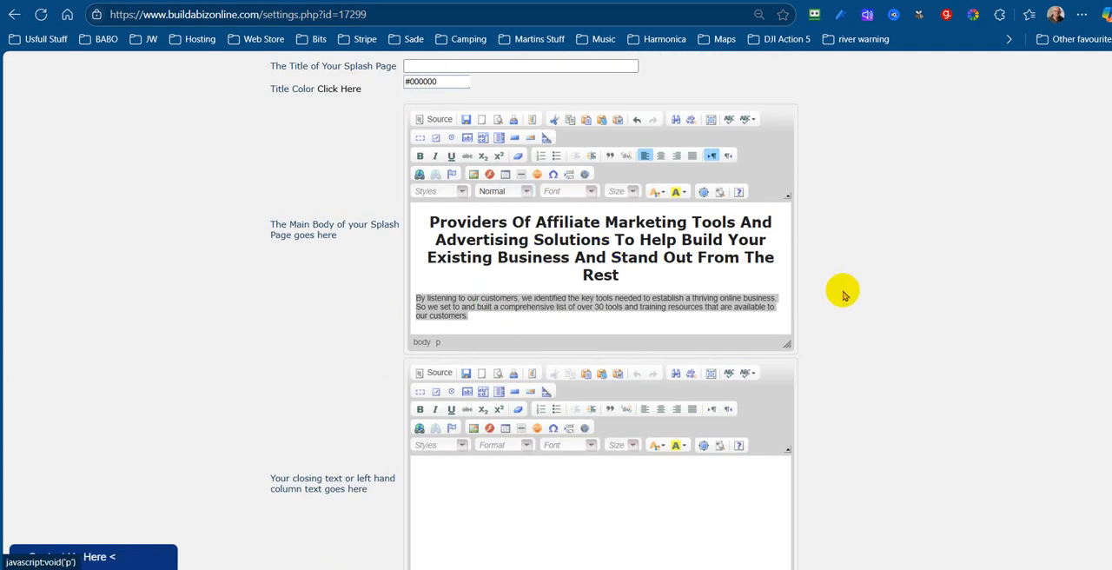
pyautogui.click(526, 192)
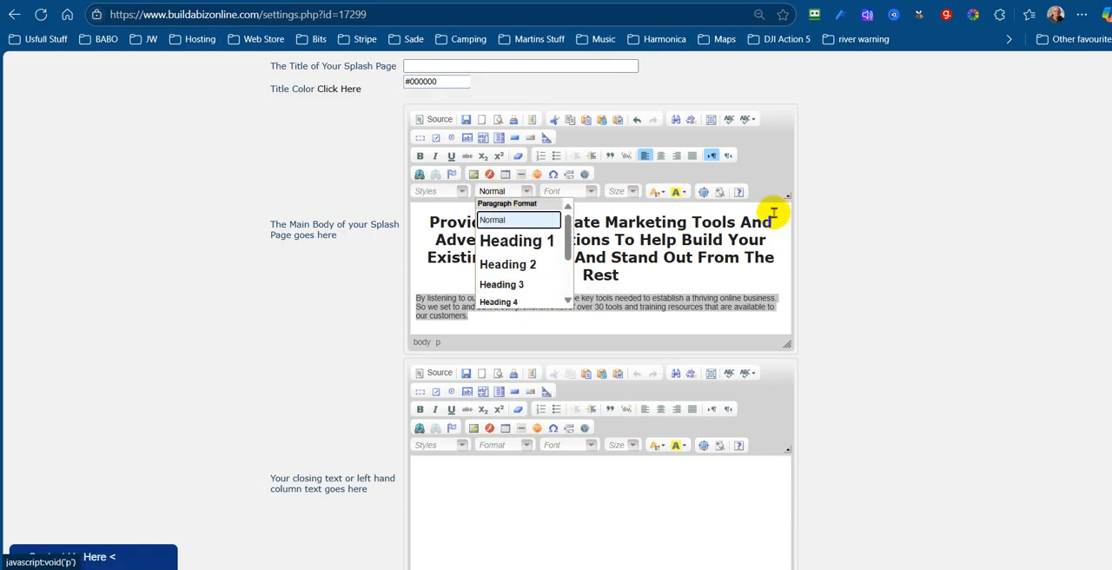
pyautogui.click(819, 218)
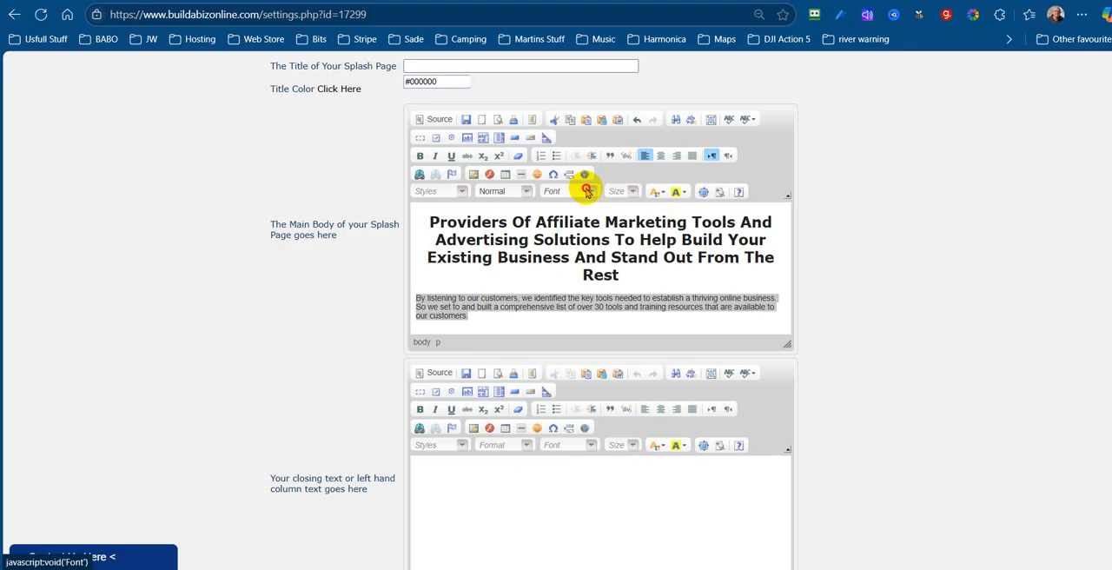
# Set the selected main body paragraph to the Verdana font at size 18
pyautogui.click(587, 191)
pyautogui.scroll(-2, 618, 295)
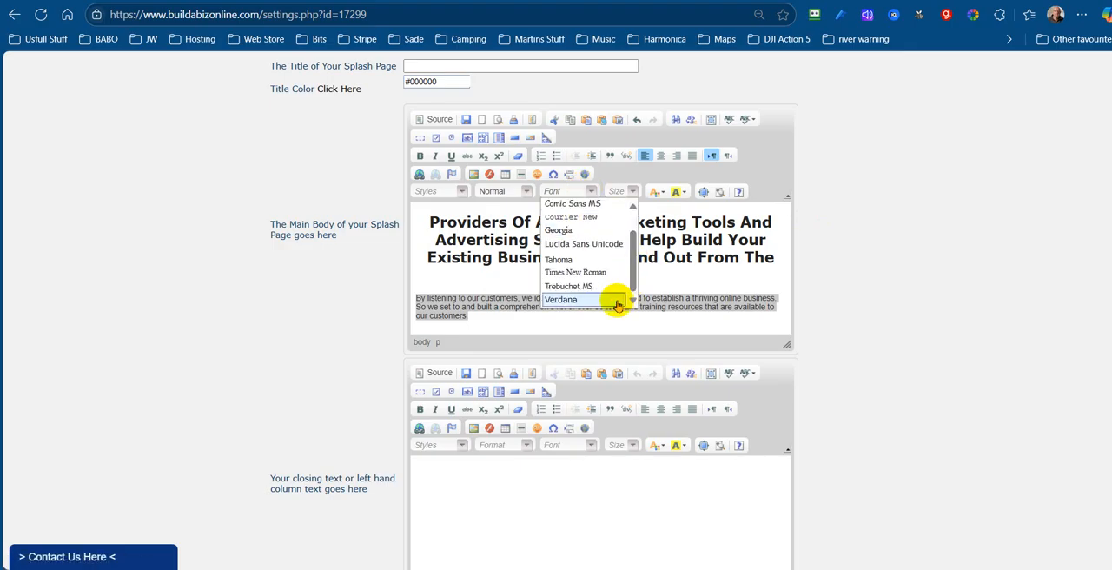
pyautogui.click(573, 301)
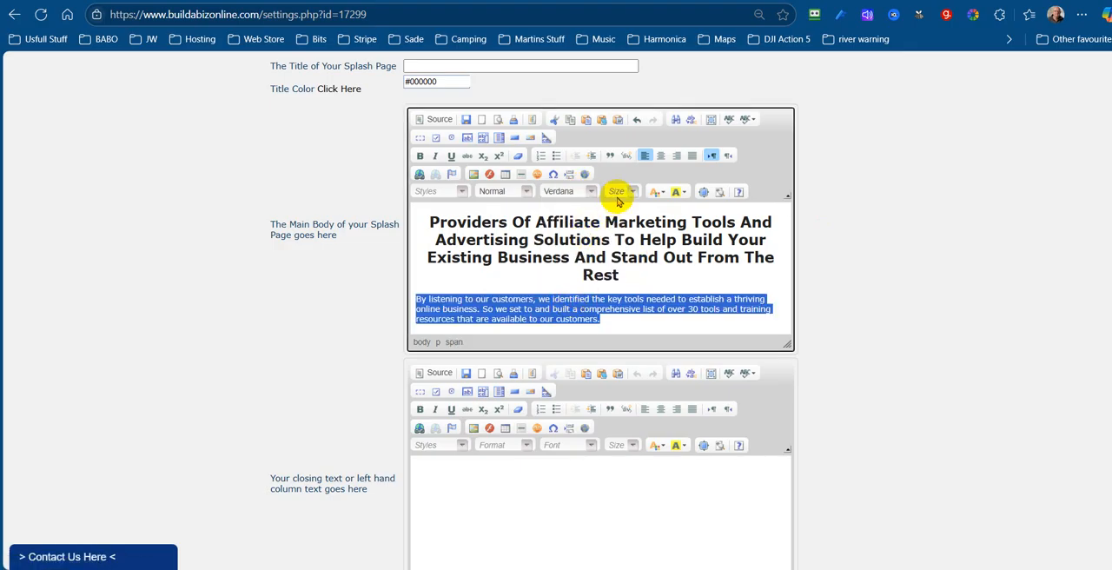
pyautogui.click(627, 191)
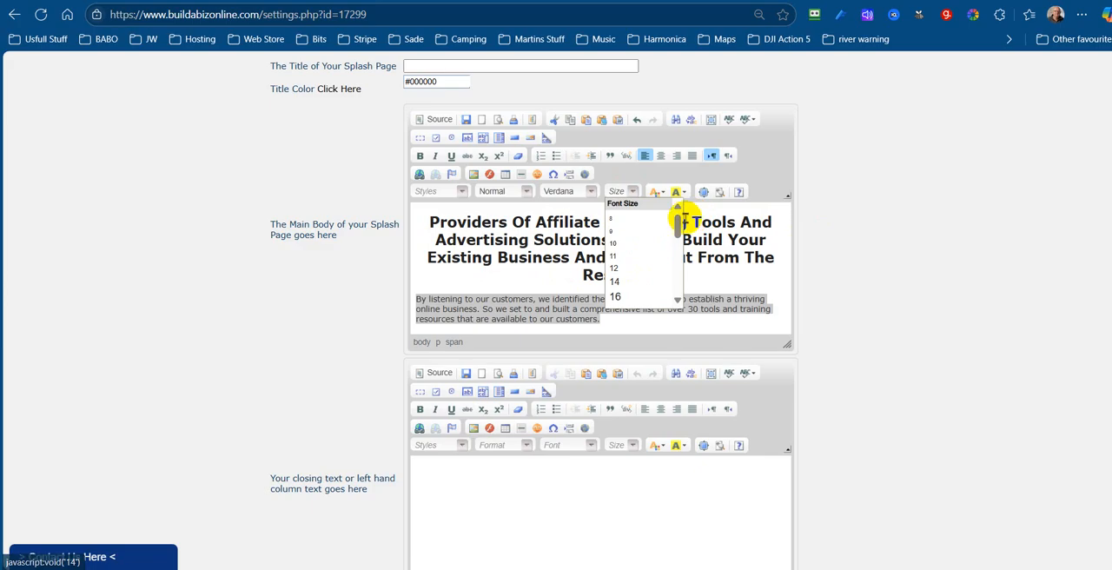
pyautogui.moveTo(678, 227); pyautogui.dragTo(676, 234)
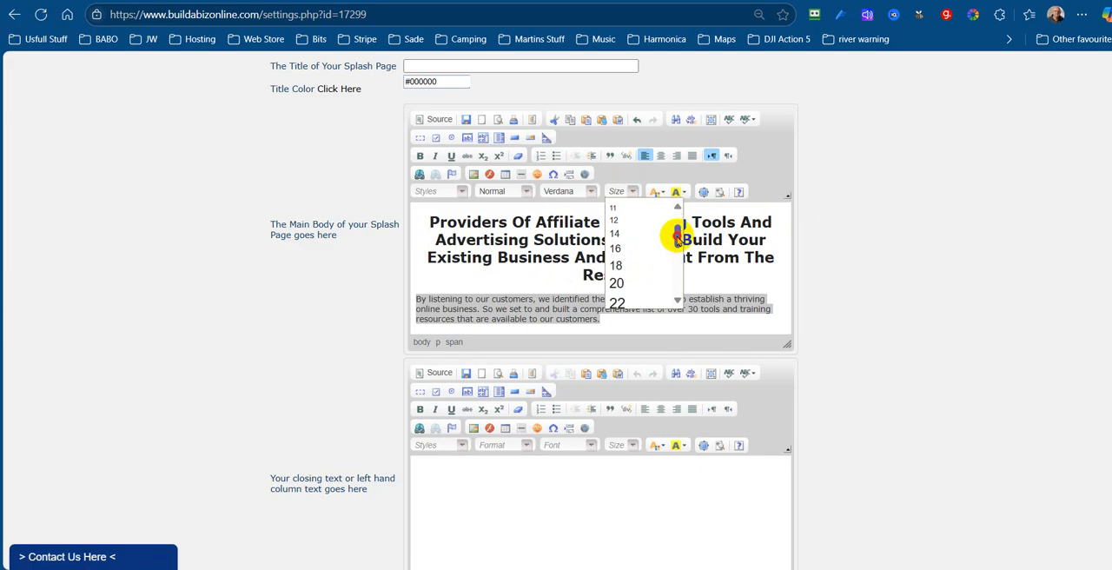
pyautogui.click(638, 271)
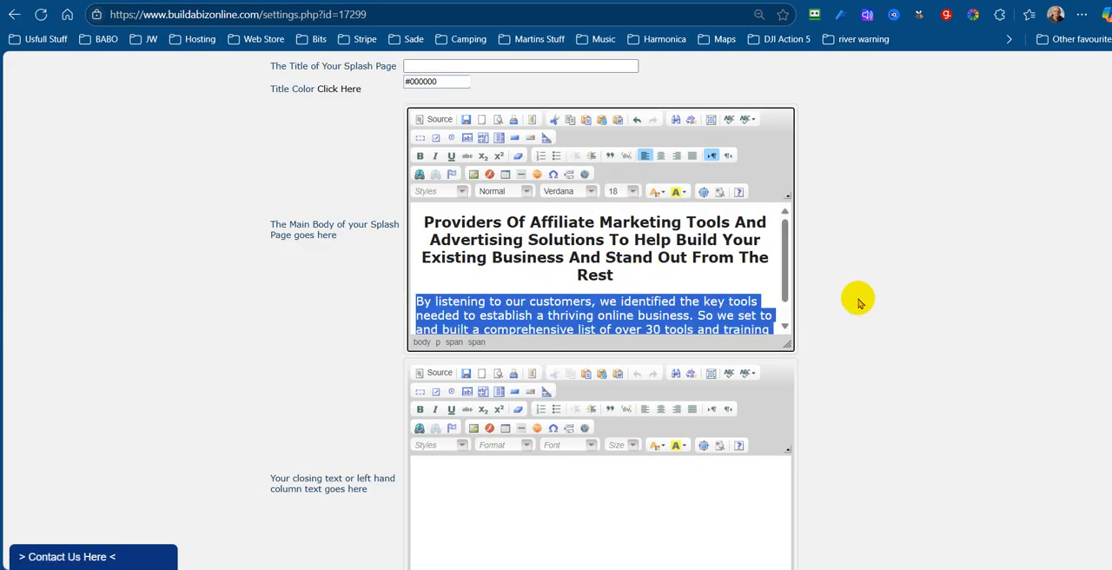
# Save the splash page settings and check the paragraph in the splash page preview, returning to the main body editor
pyautogui.click(465, 119)
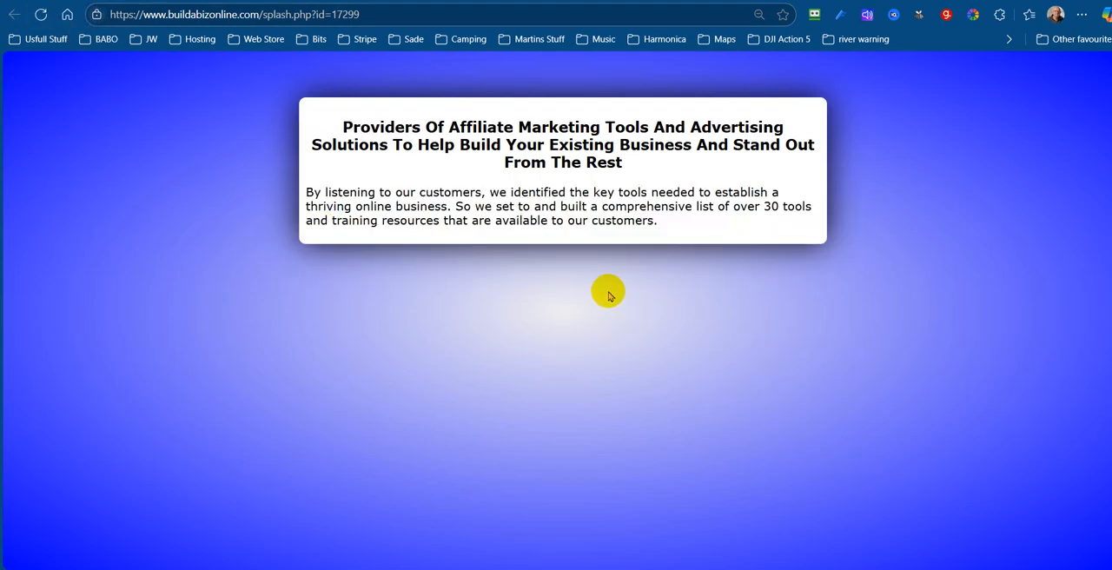
pyautogui.hotkey('ctrl', 'shift', 'Tab')
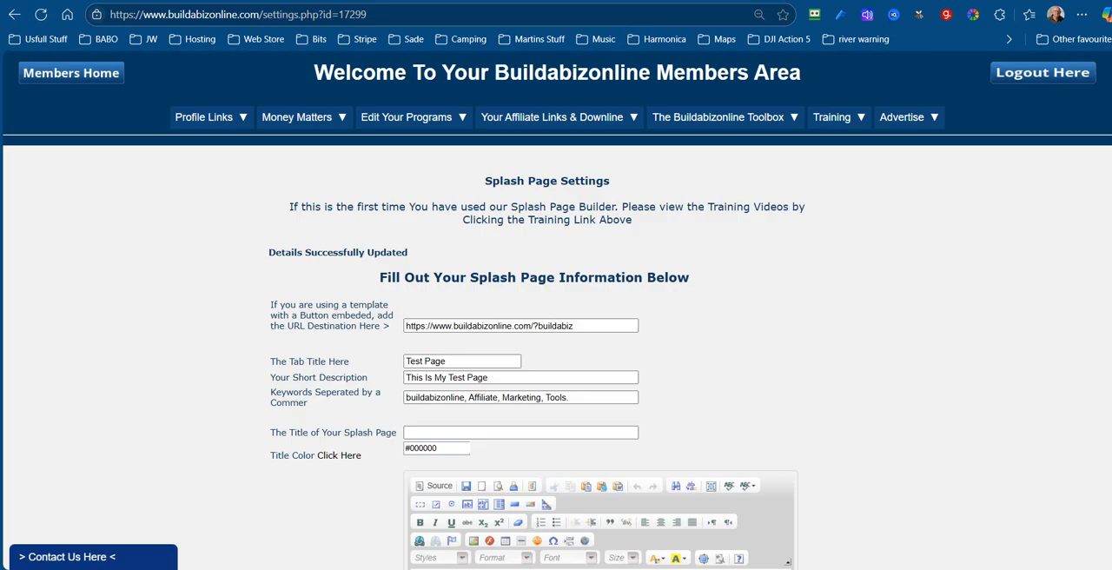
pyautogui.scroll(-5, 914, 302)
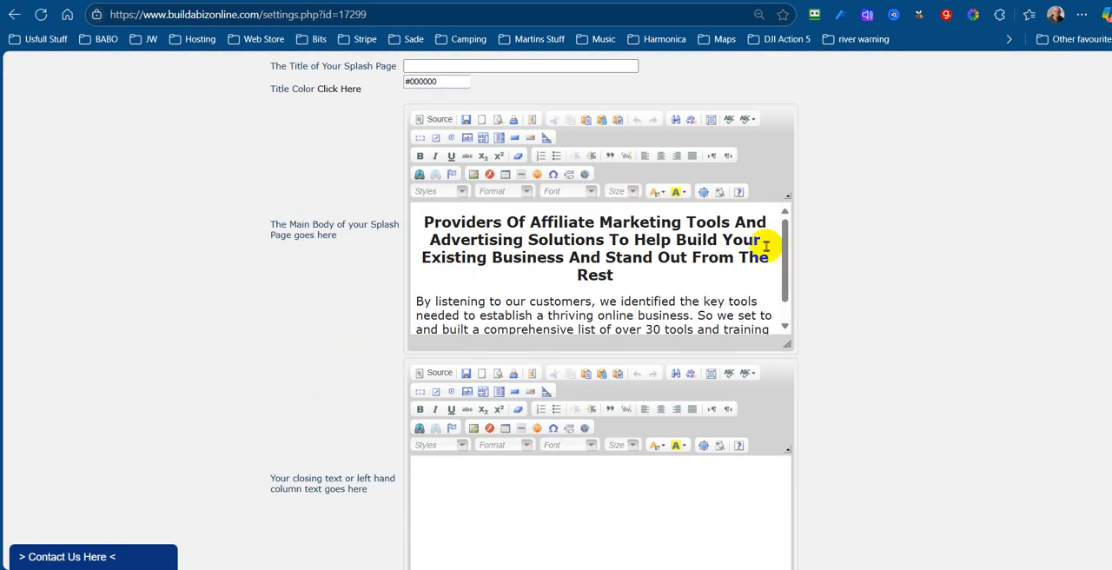
# Add a centred line reading "Click For More Info" below the paragraph in the main body
pyautogui.scroll(-1, 785, 250)
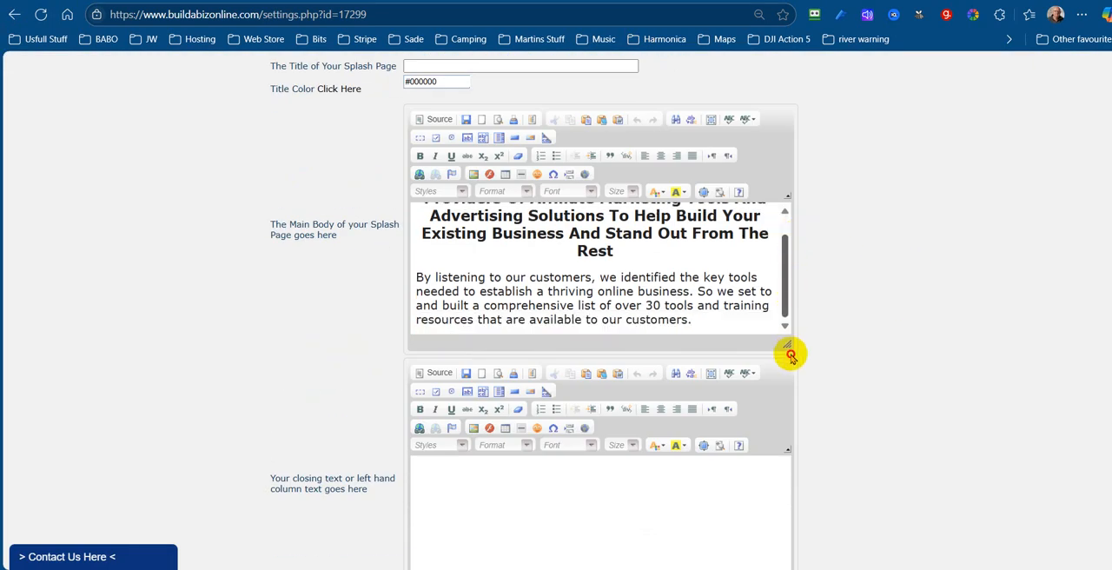
pyautogui.click(721, 331)
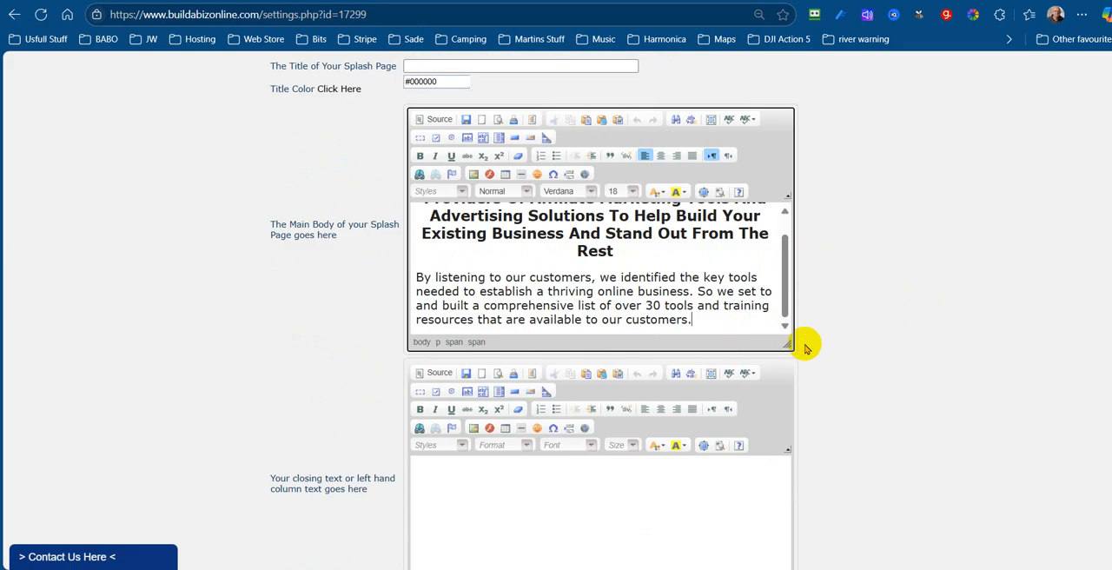
pyautogui.scroll(2, 924, 307)
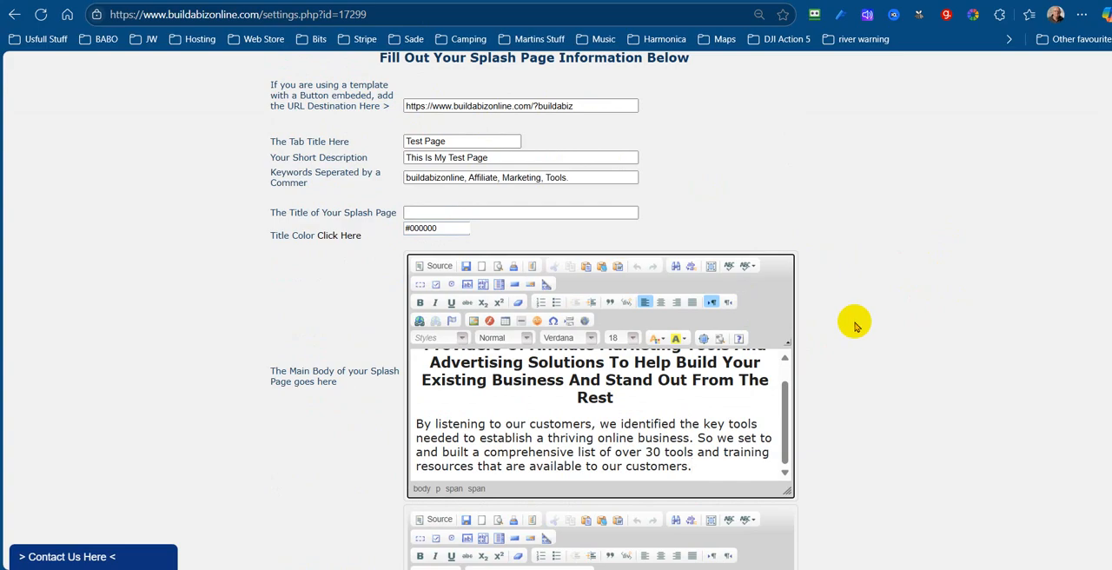
pyautogui.scroll(-2, 721, 339)
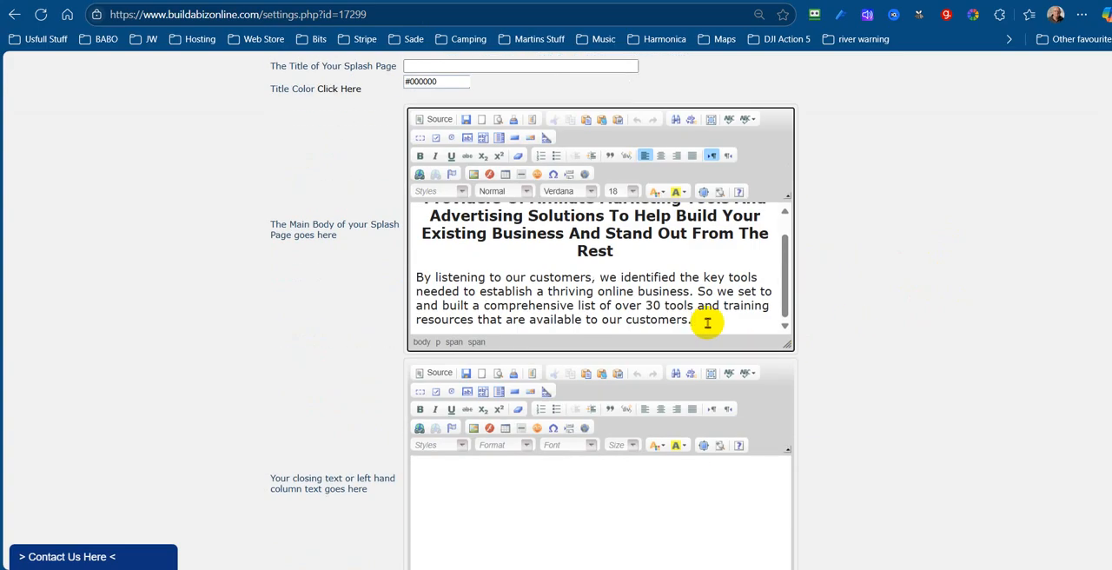
pyautogui.click(707, 322)
pyautogui.press('Return')
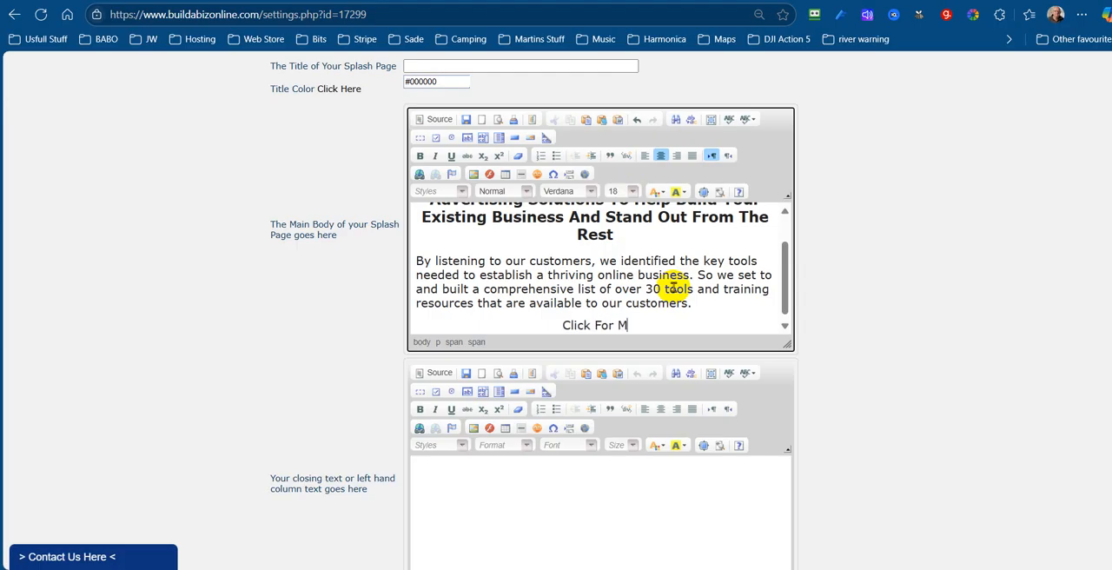
pyautogui.write('e ')
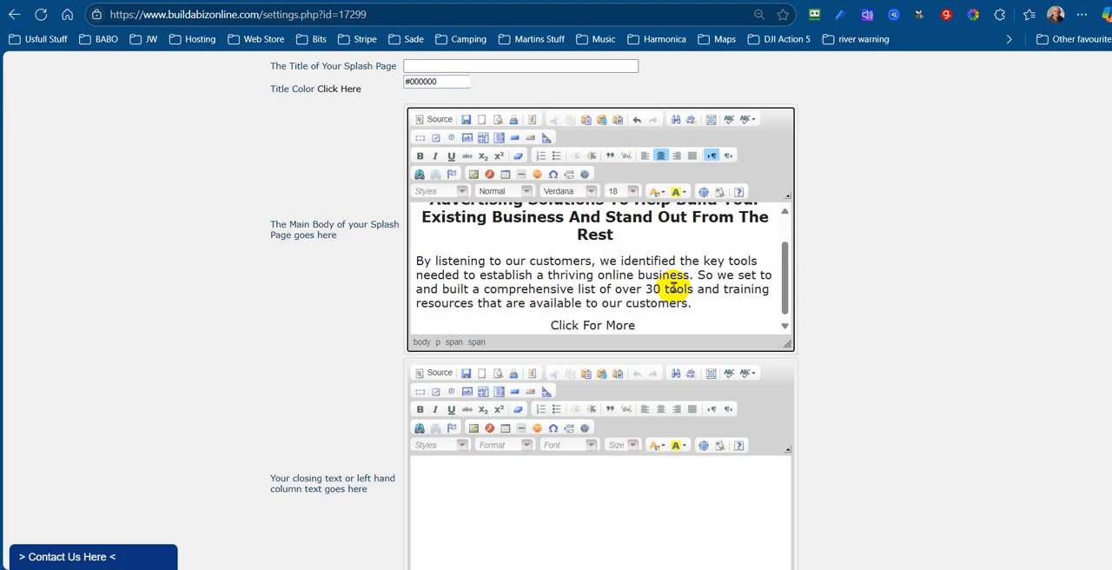
pyautogui.write('Info')
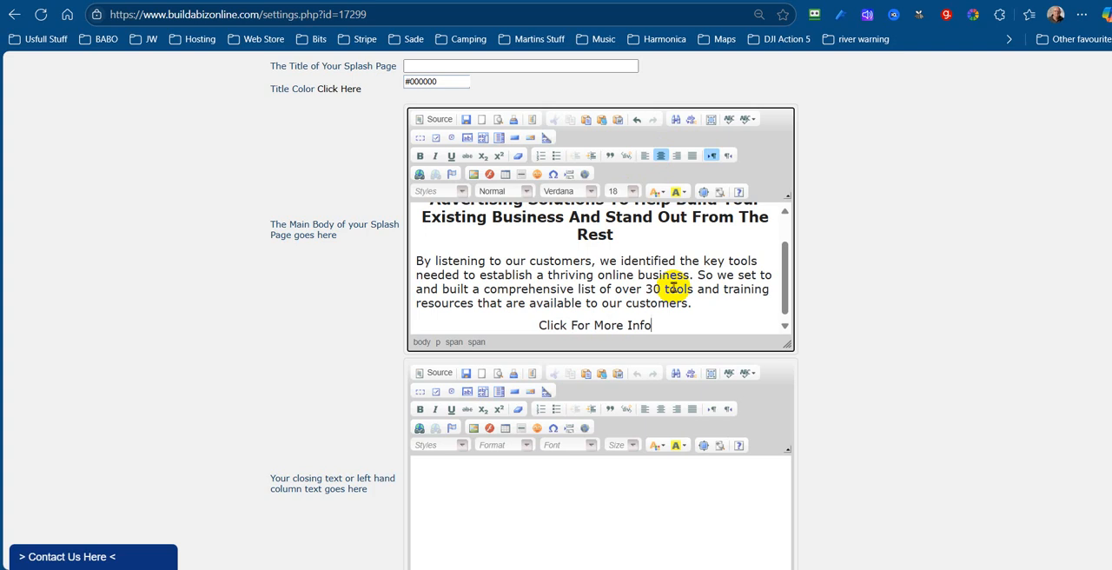
# Make the "Click For More Info" line bold and set its font size to 22
pyautogui.moveTo(661, 323); pyautogui.dragTo(540, 320)
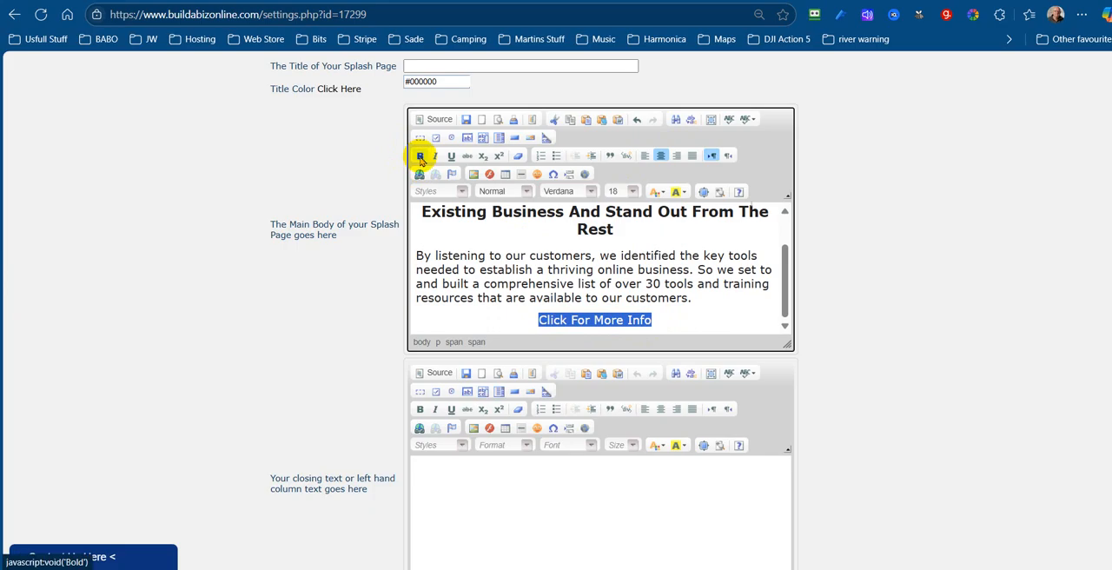
pyautogui.click(421, 156)
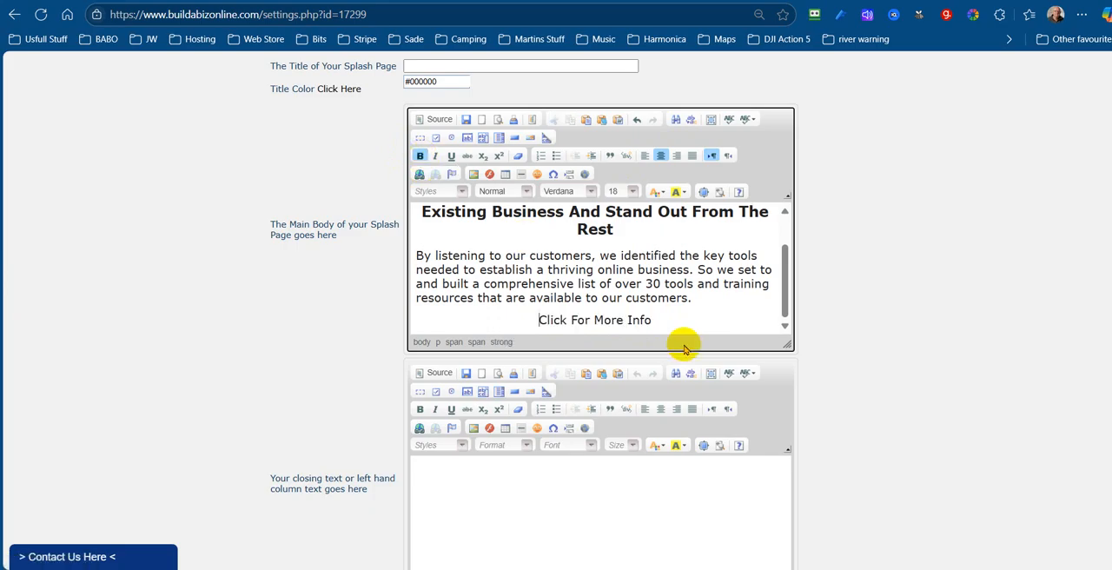
pyautogui.moveTo(665, 315); pyautogui.dragTo(542, 319)
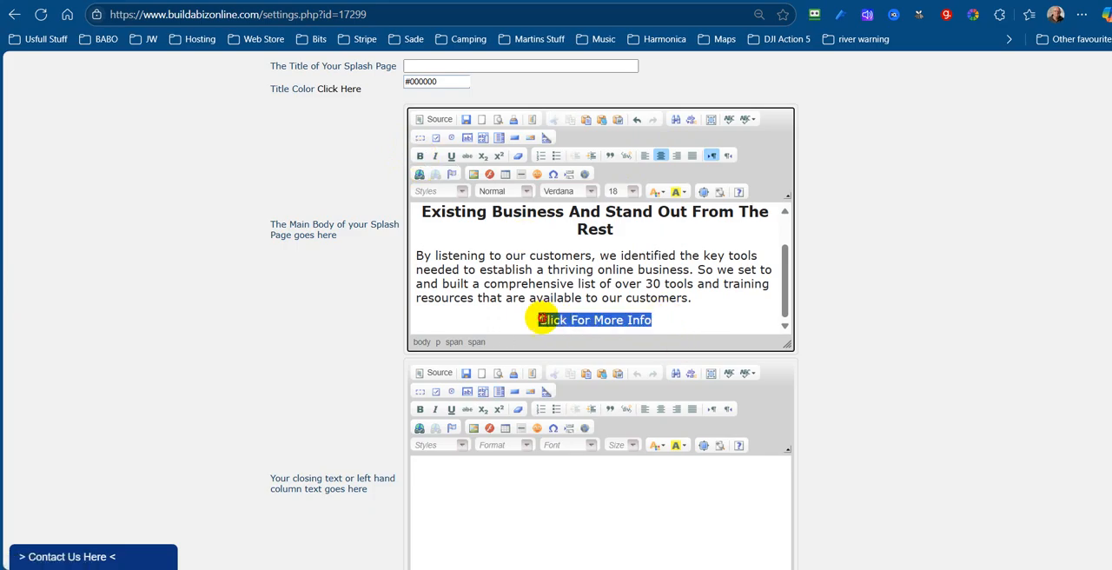
pyautogui.click(421, 157)
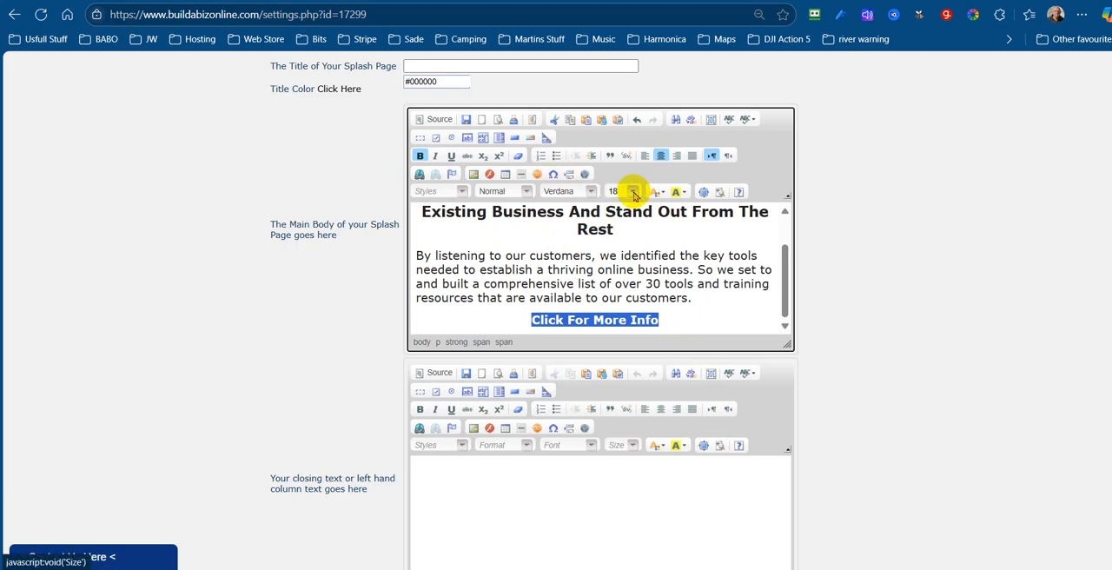
pyautogui.click(633, 192)
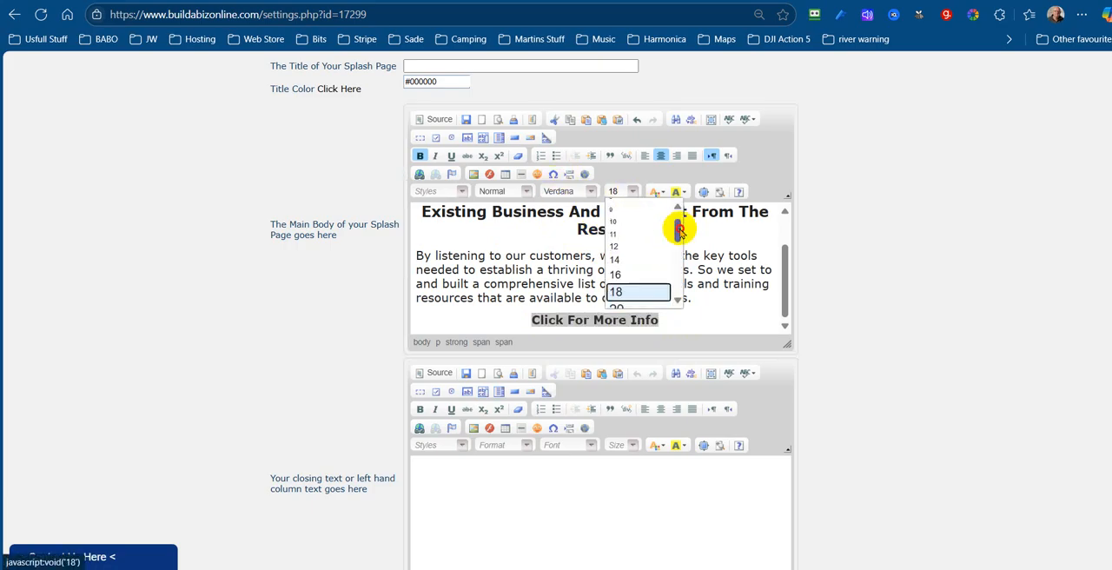
pyautogui.moveTo(675, 229); pyautogui.dragTo(678, 236)
pyautogui.click(620, 279)
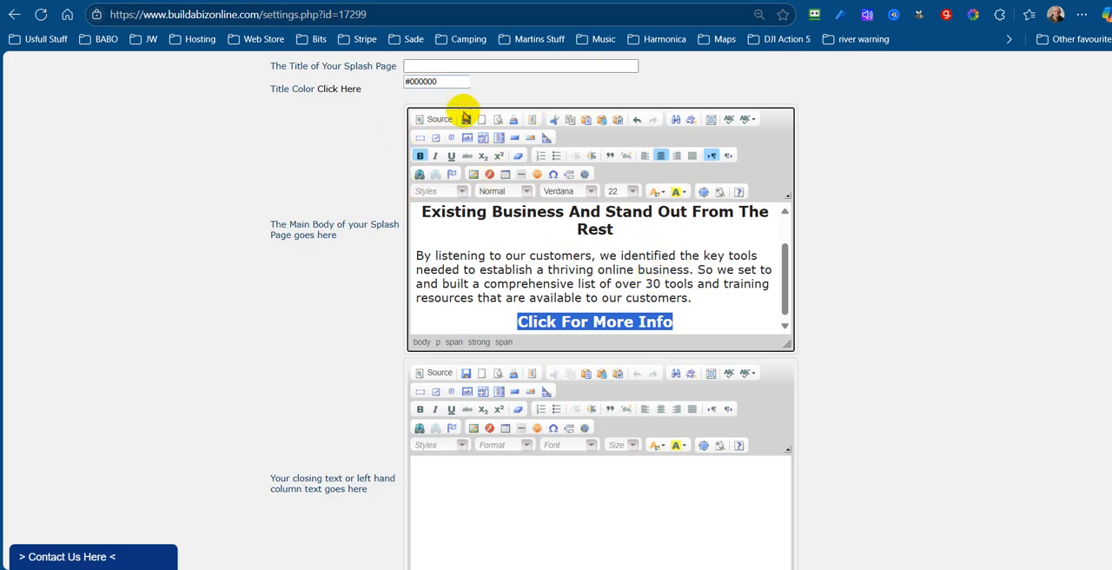
pyautogui.click(420, 175)
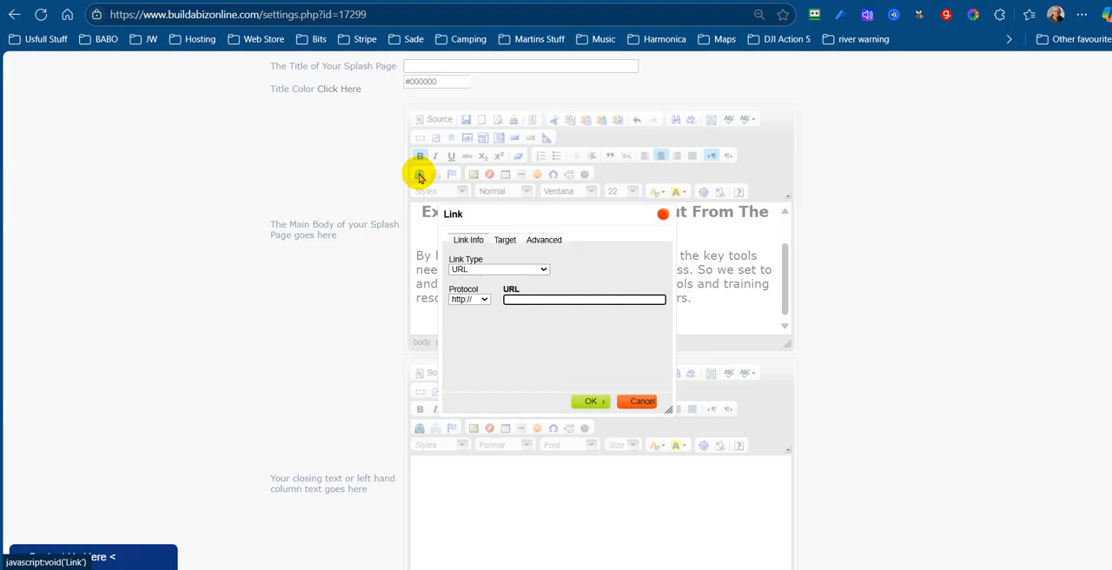
pyautogui.click(485, 299)
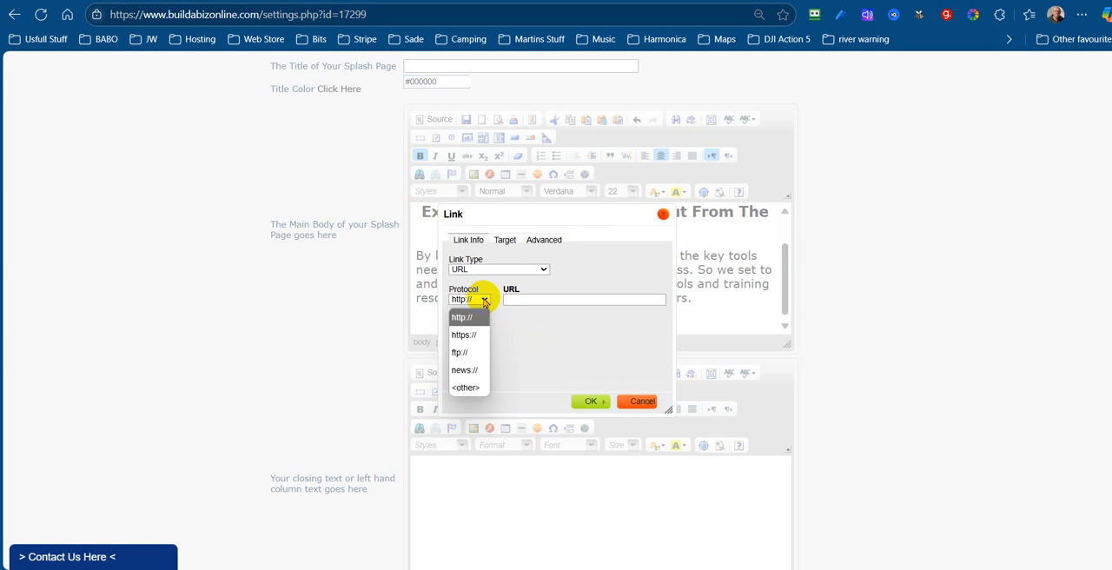
pyautogui.click(463, 336)
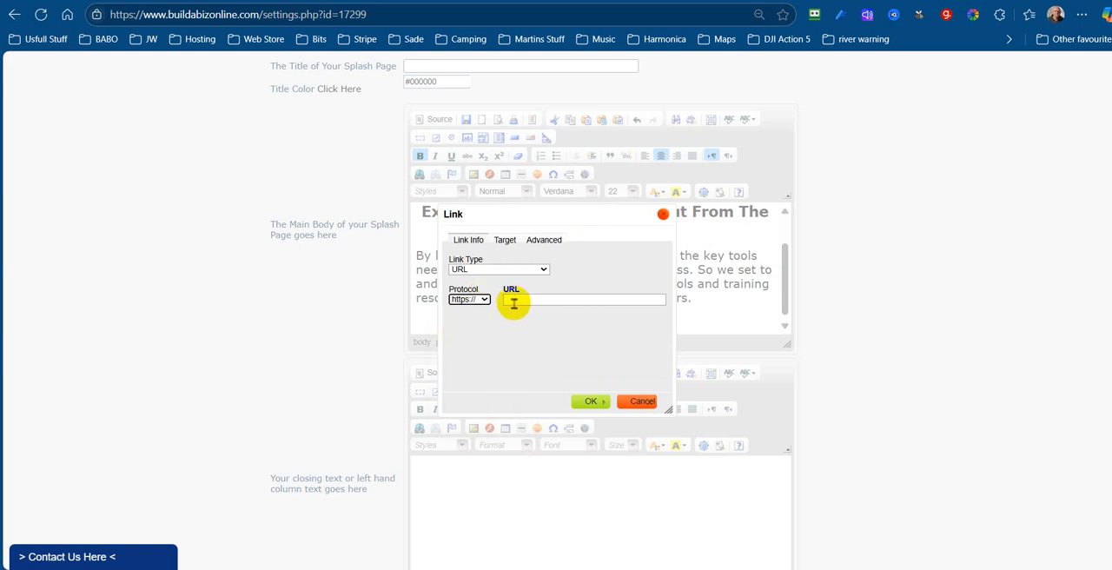
pyautogui.click(546, 301)
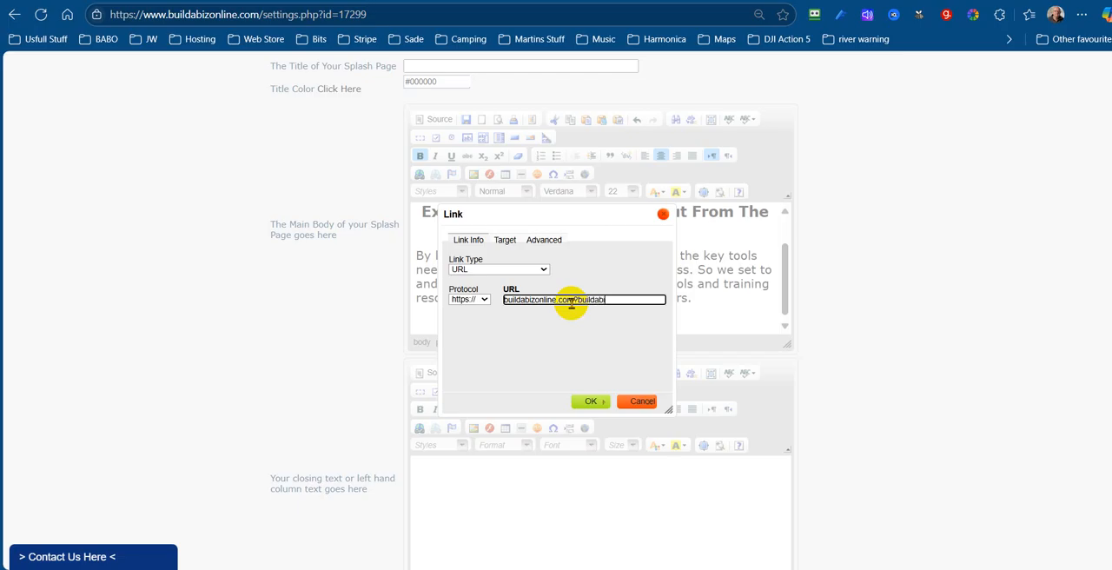
pyautogui.click(589, 401)
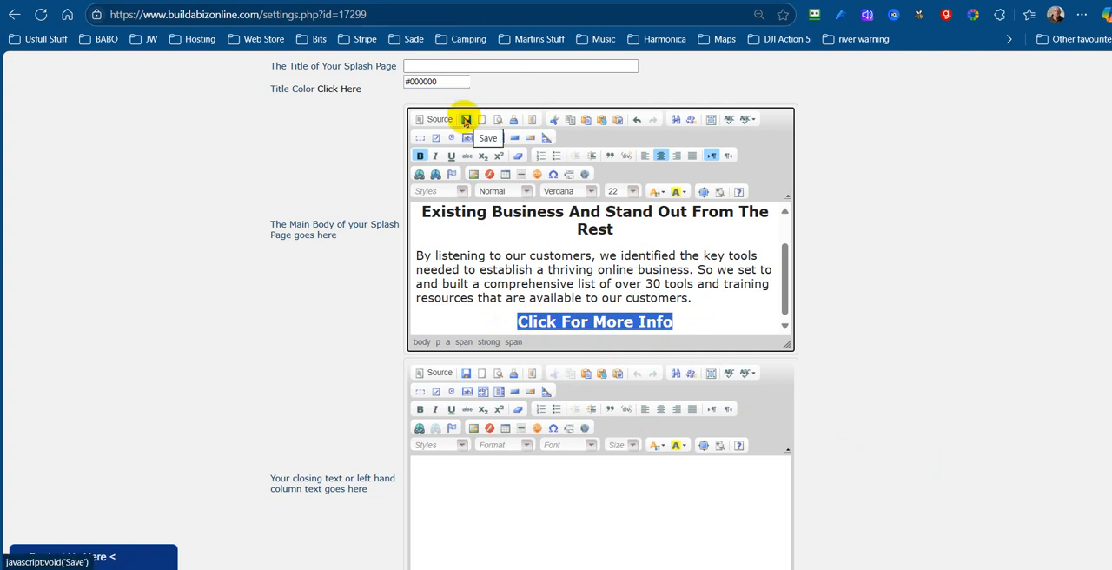
pyautogui.click(466, 121)
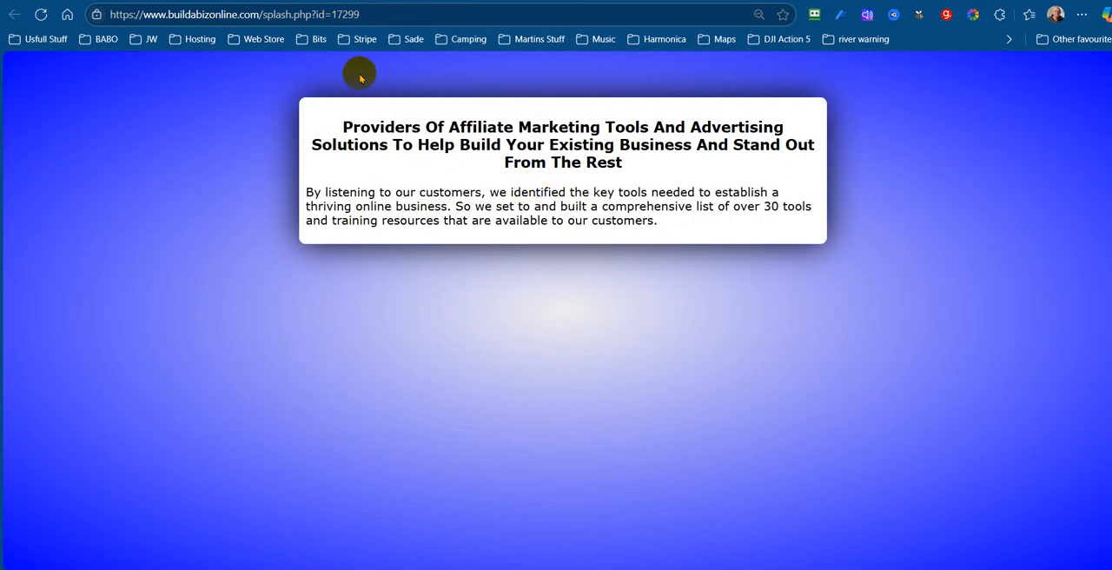
# Refresh the splash page preview and test the "Click For More Info" link, viewing the target page's About Us section before returning to the preview
pyautogui.click(41, 15)
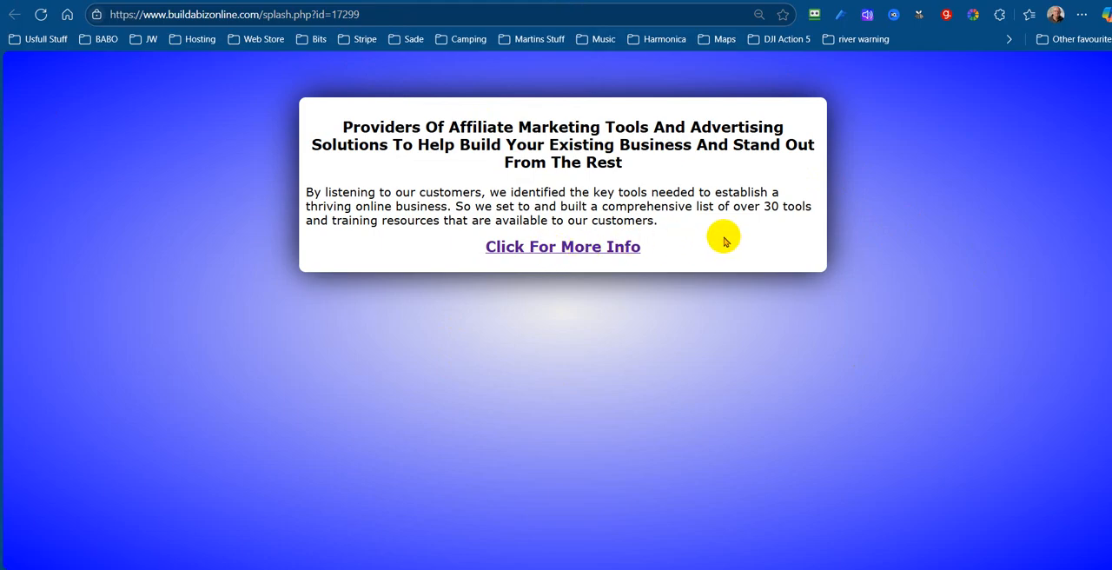
pyautogui.click(550, 249)
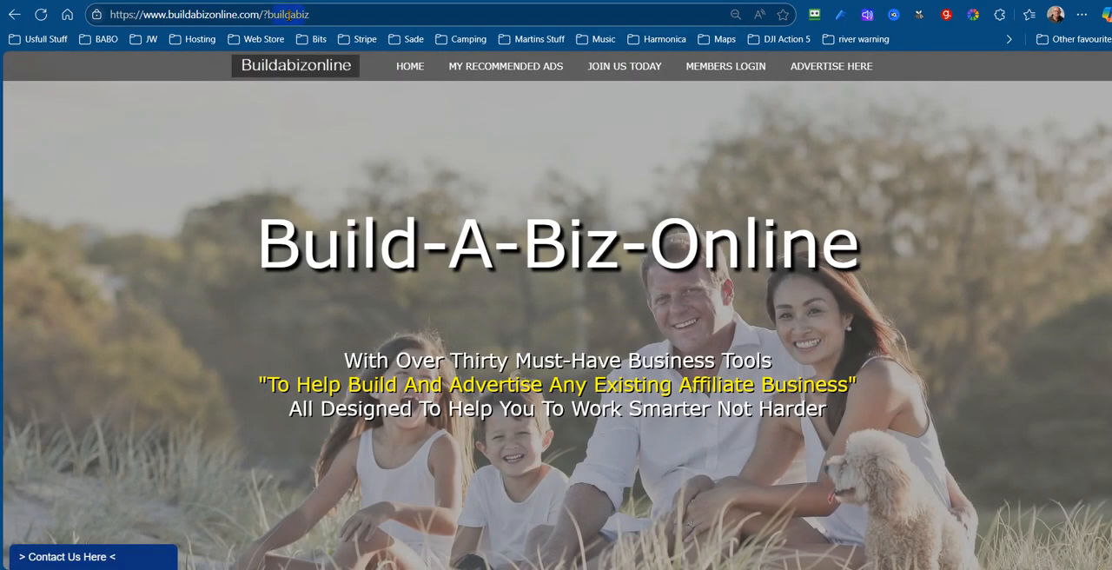
pyautogui.scroll(-5, 1072, 372)
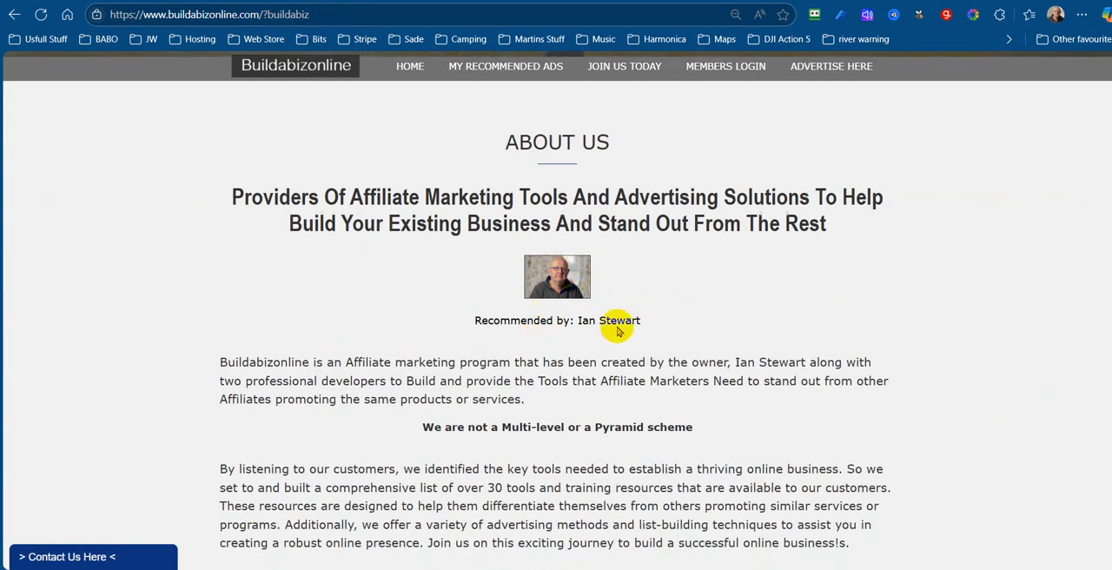
pyautogui.scroll(5, 964, 330)
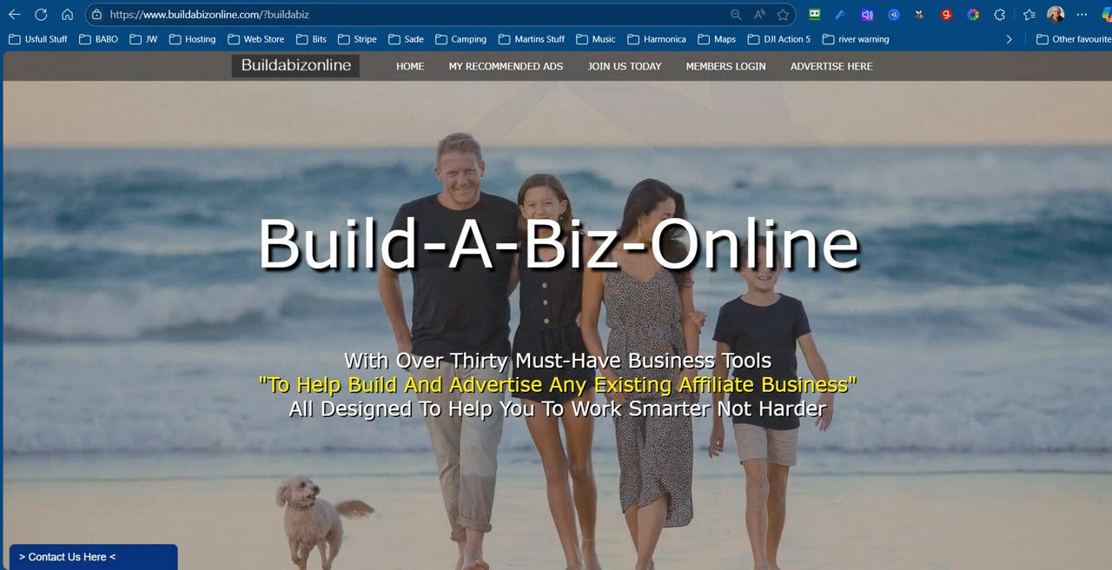
pyautogui.click(14, 14)
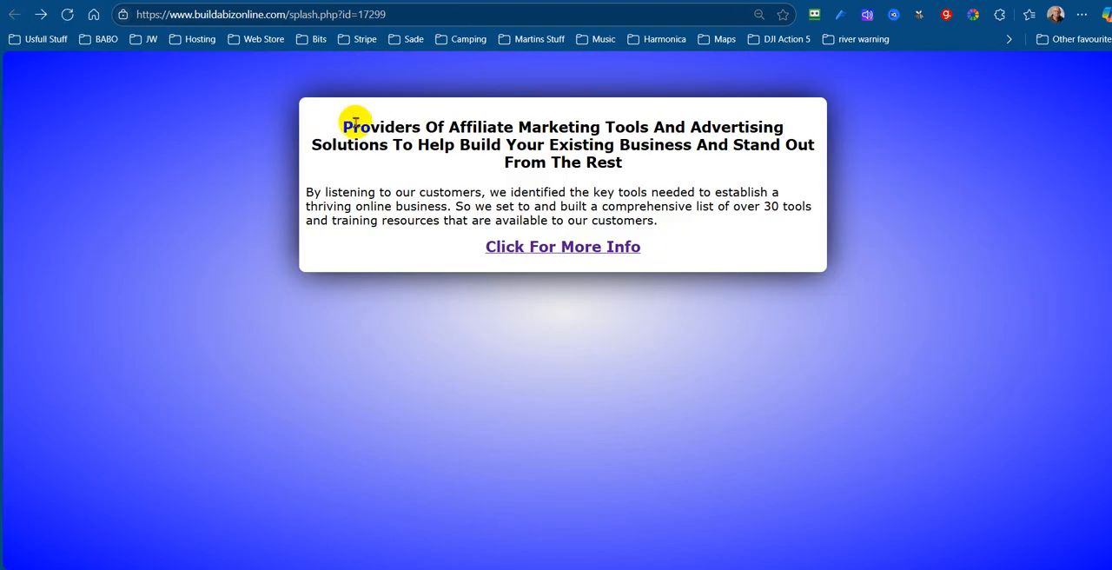